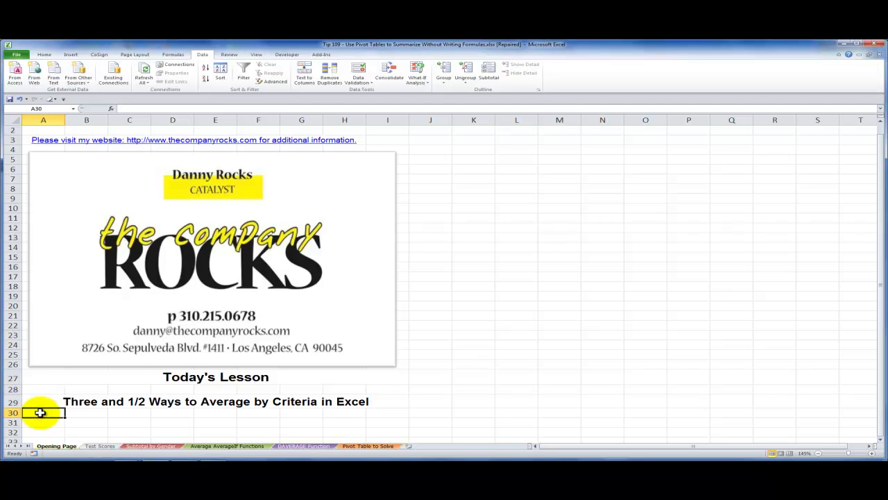
Select cell A29 to show the lesson title about averaging.
click(40, 404)
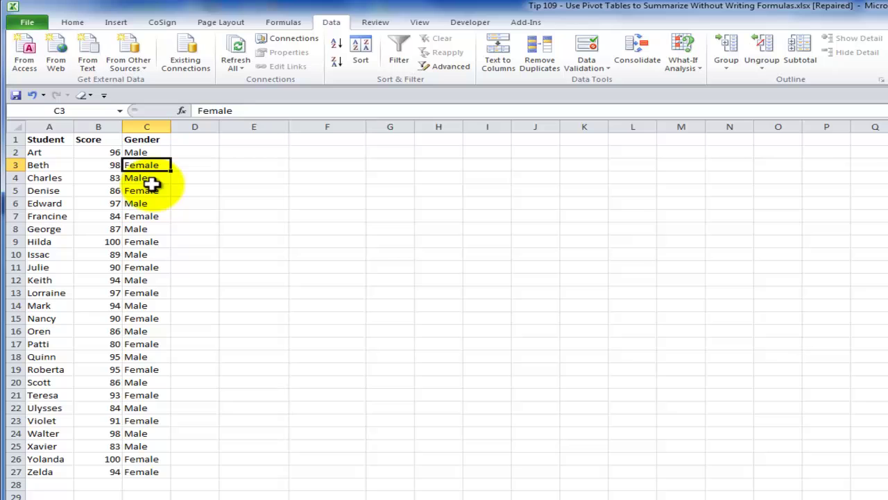
Select the scores in B2:B27 and point out the Male and Female entries in C2 and C3.
click(99, 151)
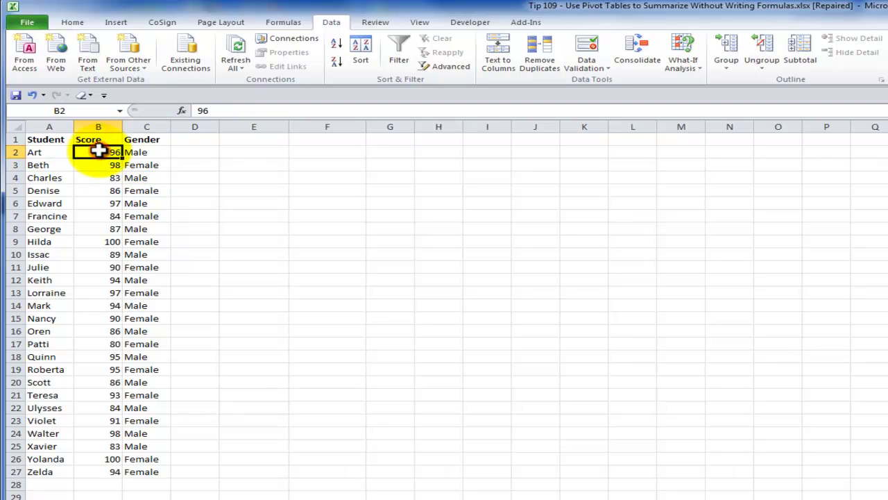
drag(99, 150, 90, 473)
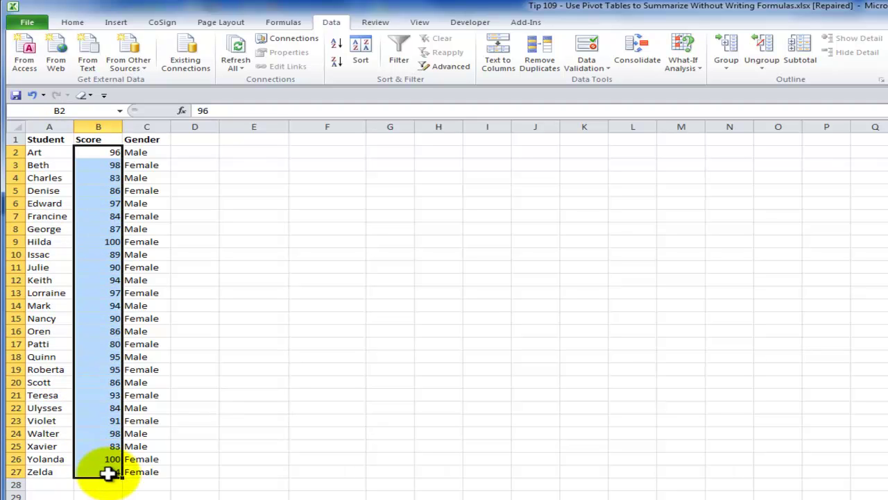
click(139, 152)
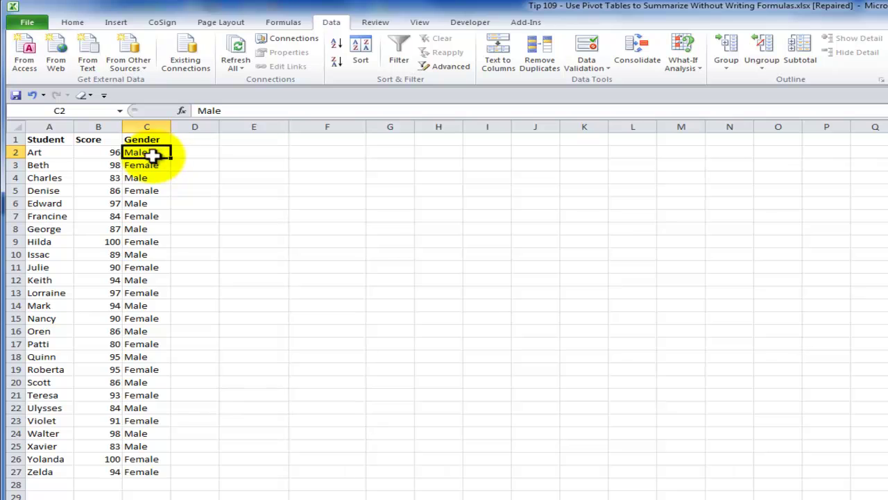
click(145, 165)
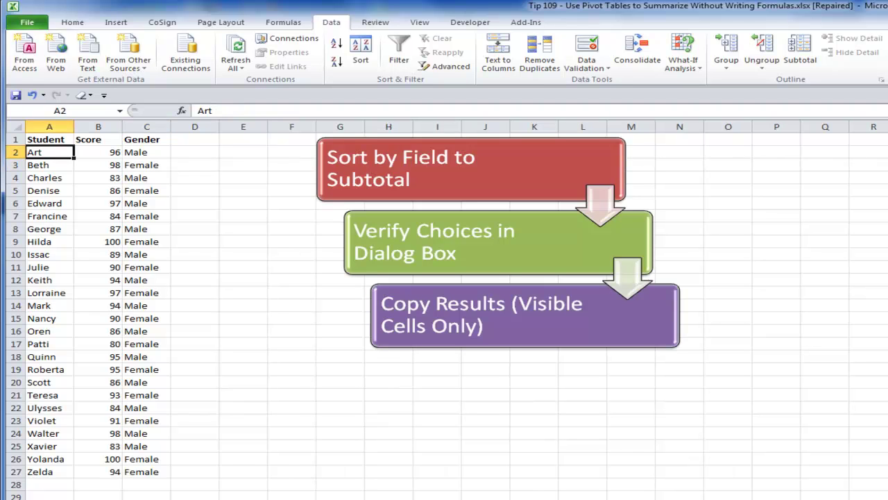
Select C2 in the Gender column as the field to subtotal.
click(148, 154)
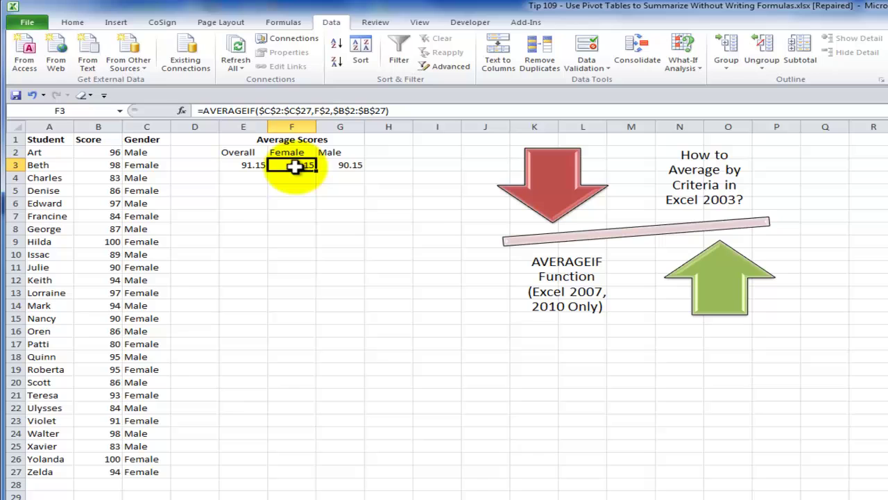
double_click(295, 167)
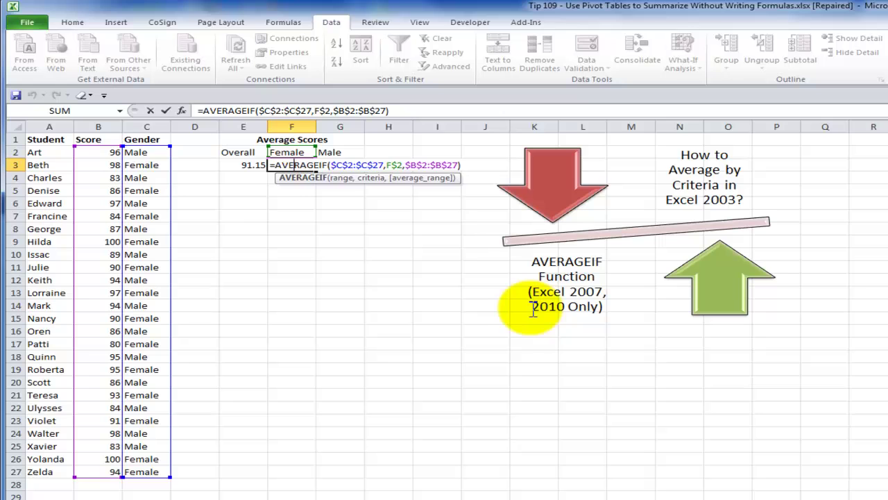
key(ctrl+Return)
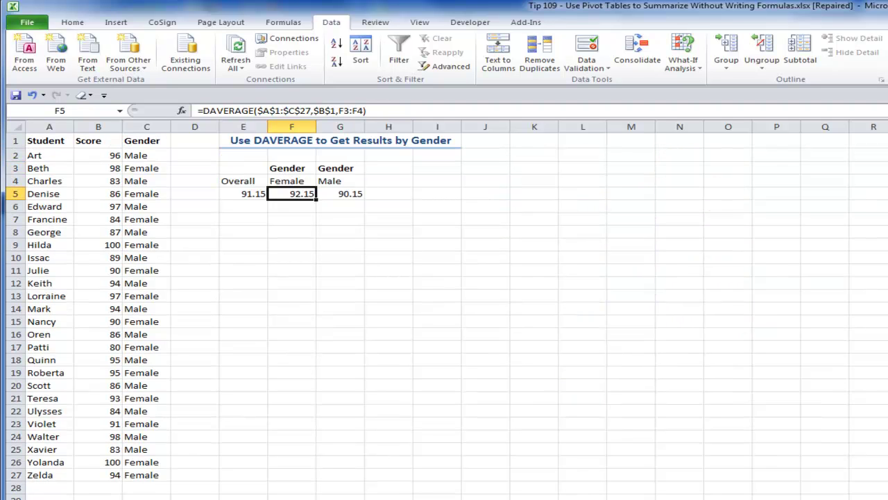
View the DAVERAGE formula behind the female average 92.15, then move to the next sheet.
double_click(290, 194)
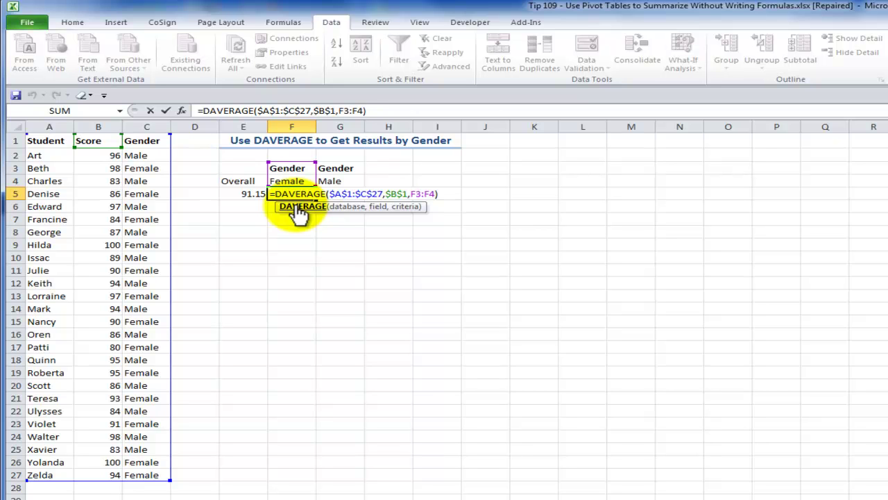
key(ctrl+Return)
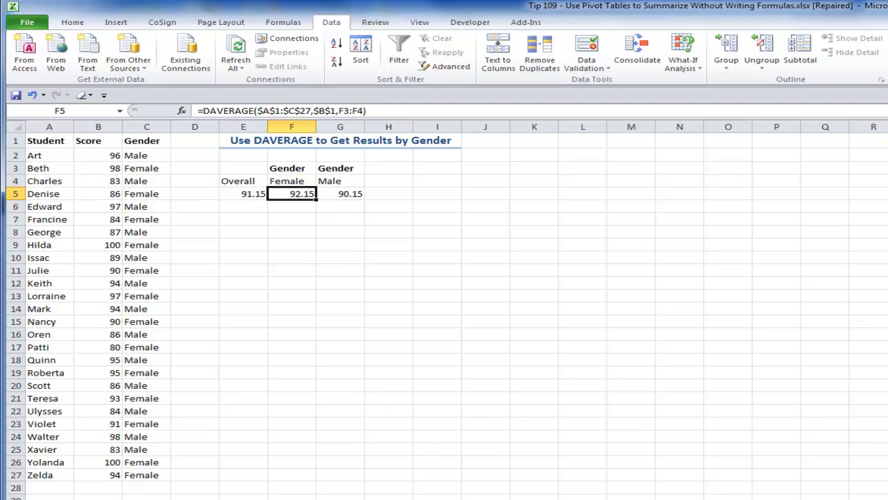
key(ctrl+Page_Down)
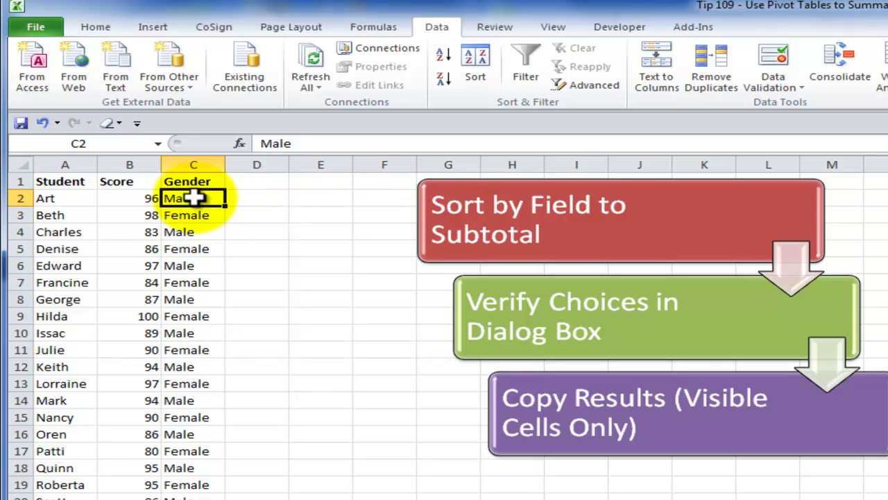
Sort the list A to Z by Gender and highlight the grouped female rows.
click(188, 279)
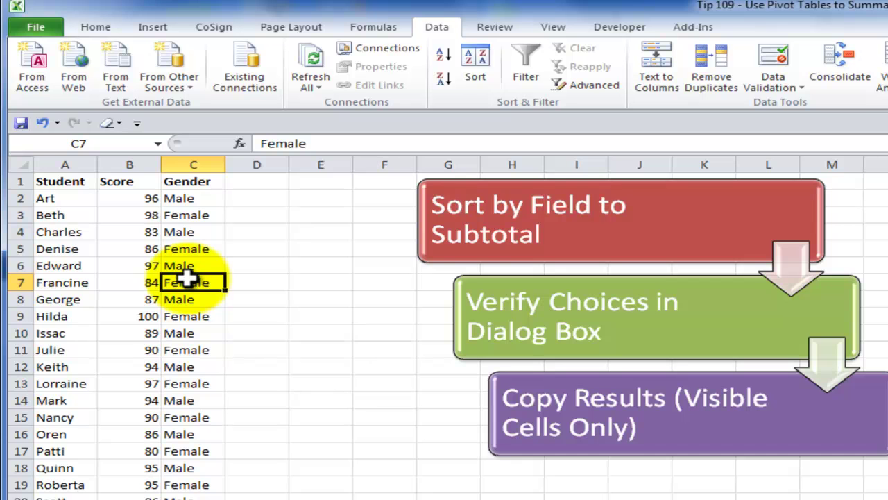
click(443, 52)
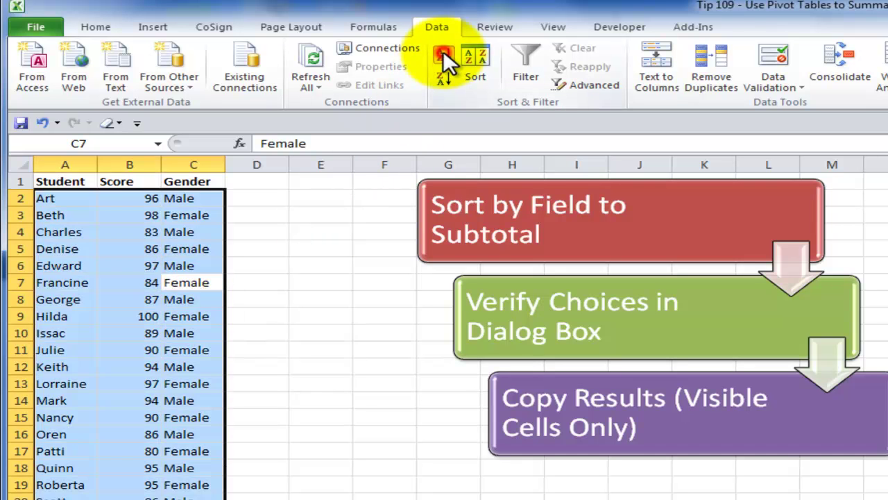
click(198, 199)
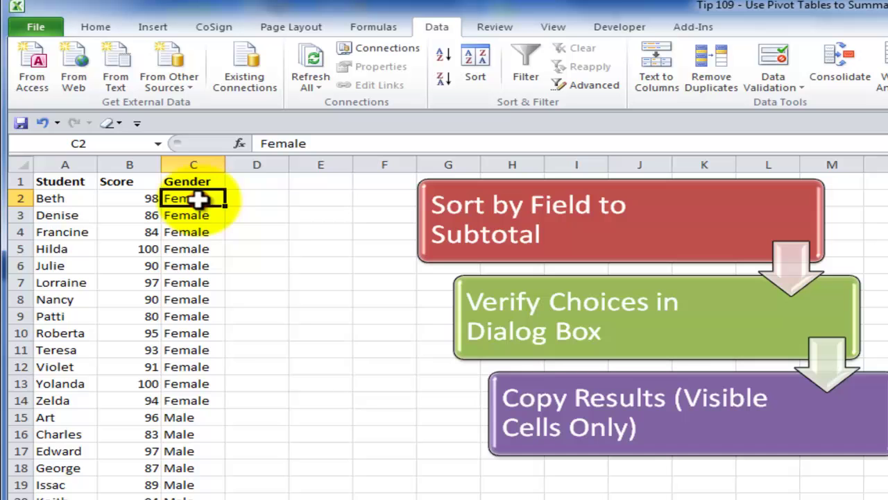
drag(198, 199, 175, 381)
click(179, 416)
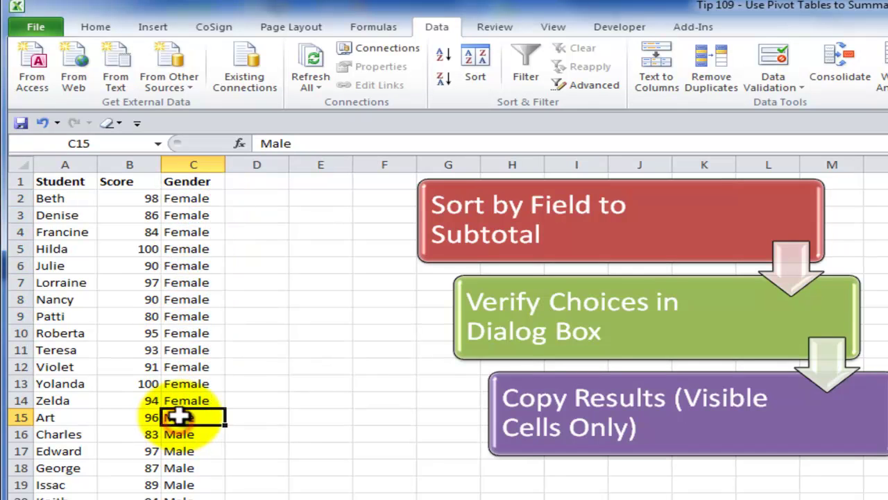
click(117, 229)
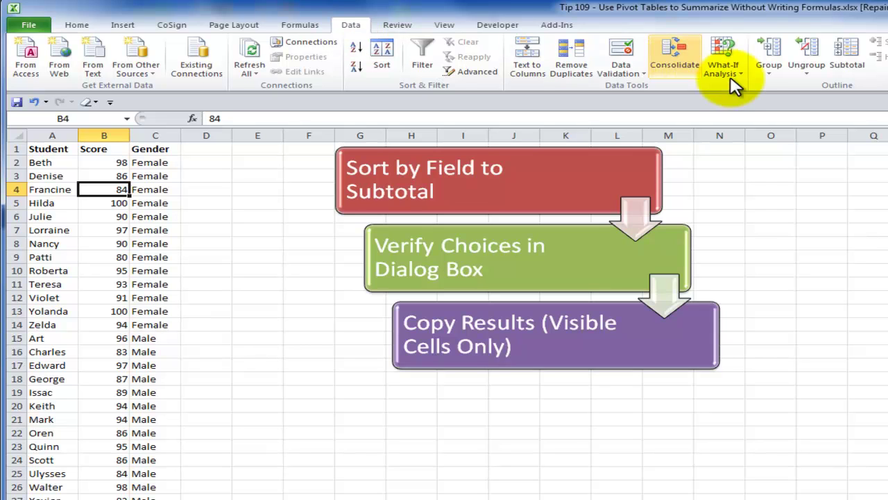
Add Average subtotals of Score at each change in Gender.
click(854, 63)
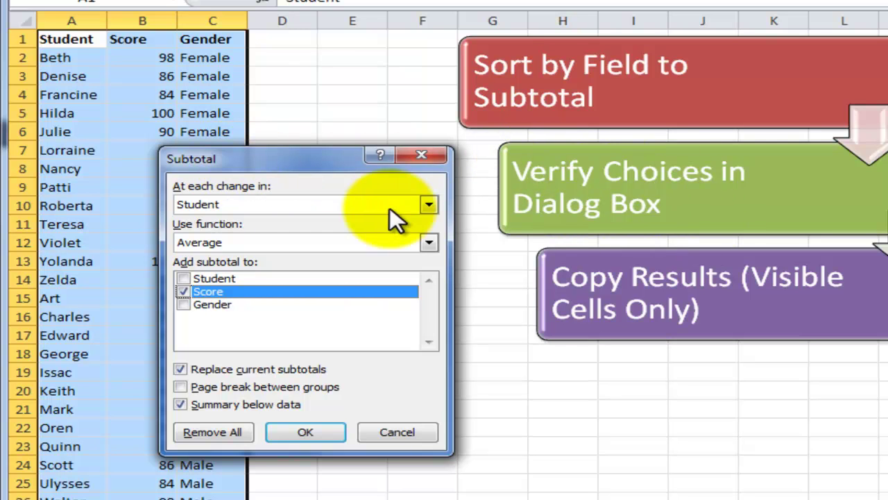
click(429, 204)
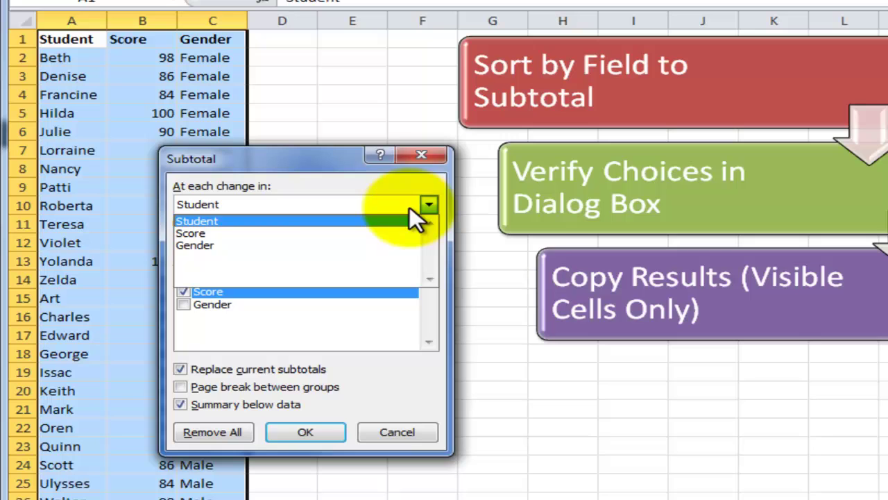
click(329, 244)
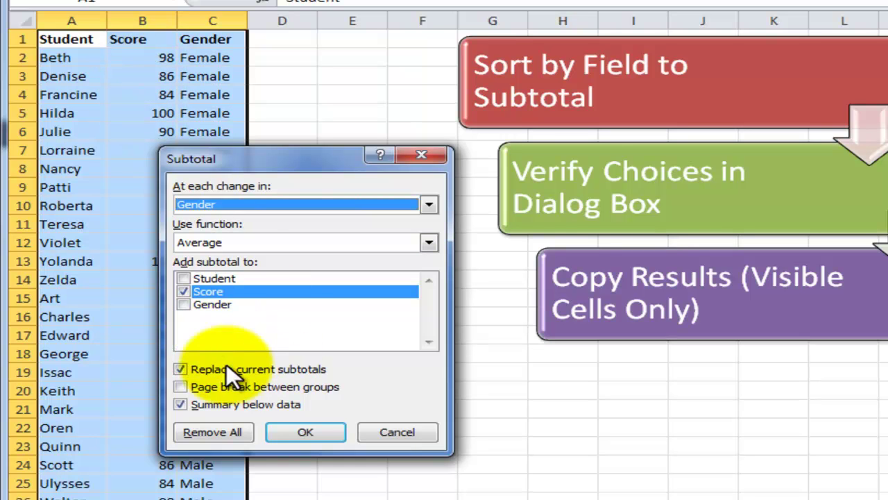
click(302, 432)
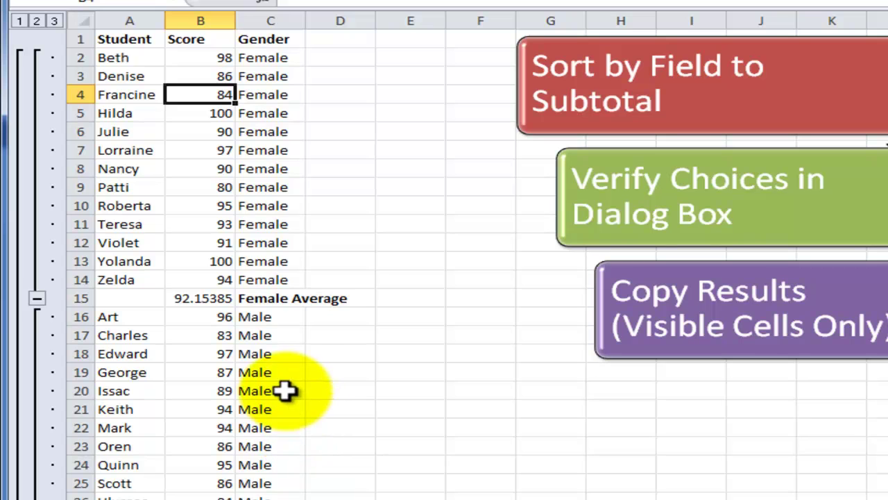
click(37, 20)
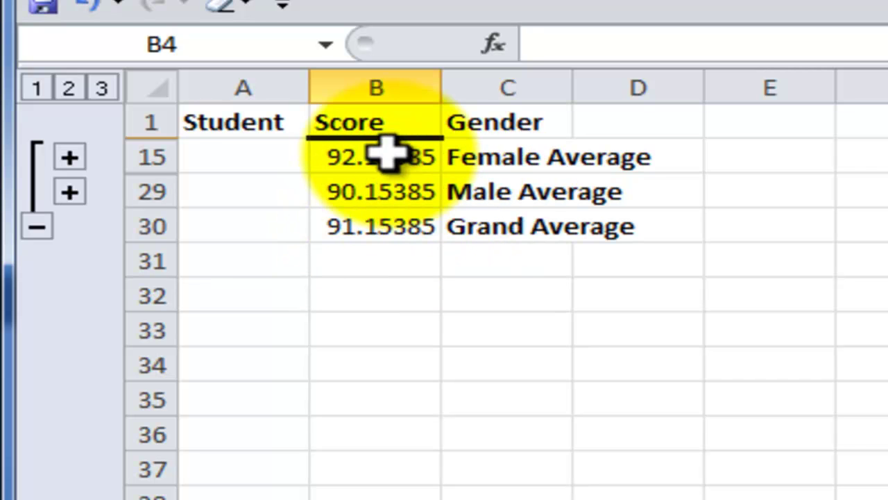
click(103, 87)
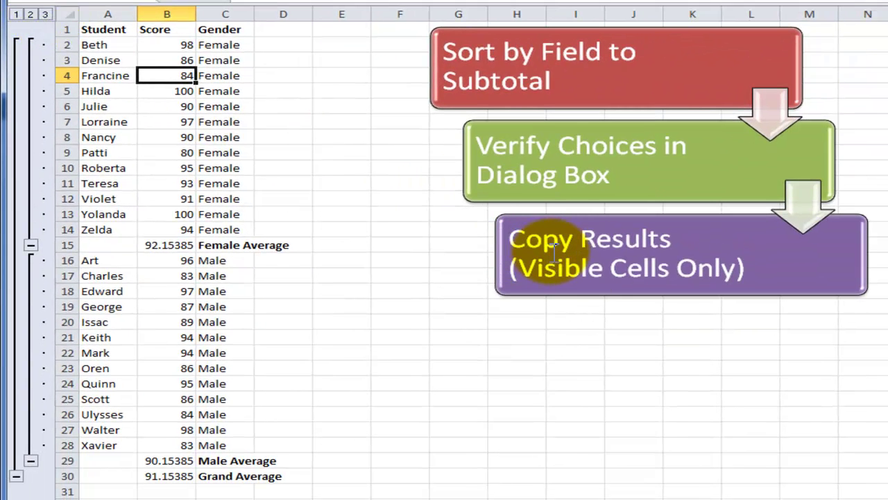
click(31, 15)
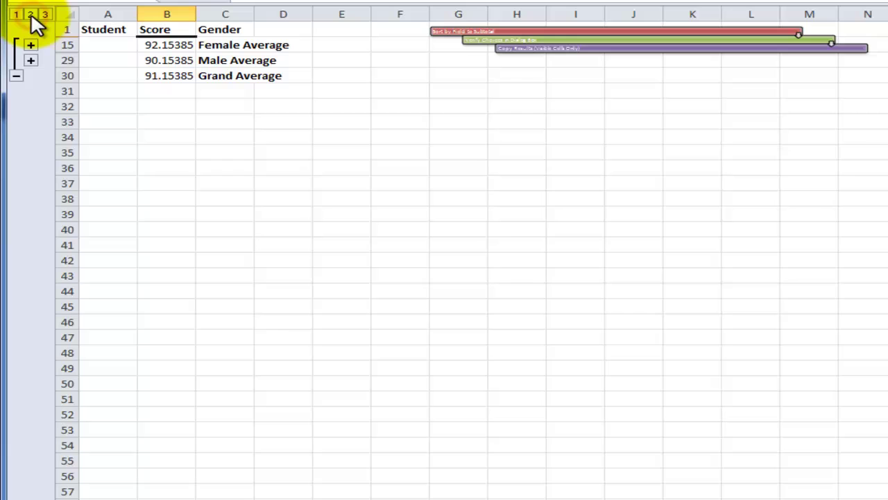
click(43, 15)
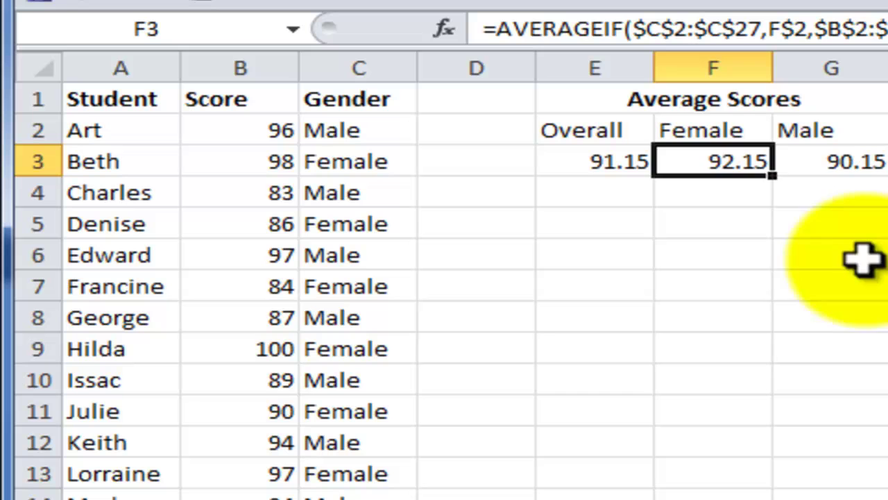
Review each argument of the Female =AVERAGEIF($C$2:$C$27,F$2,$B$2:$B$27) formula and commit it.
click(724, 130)
click(826, 128)
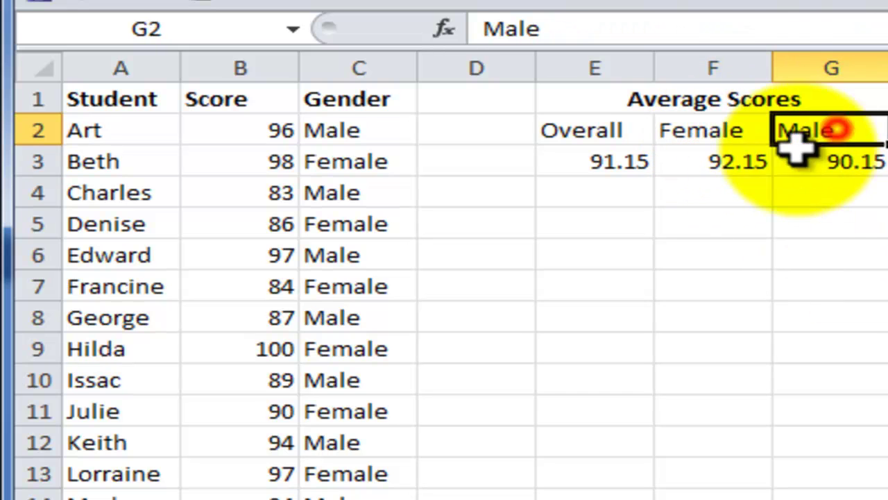
click(743, 160)
double_click(737, 161)
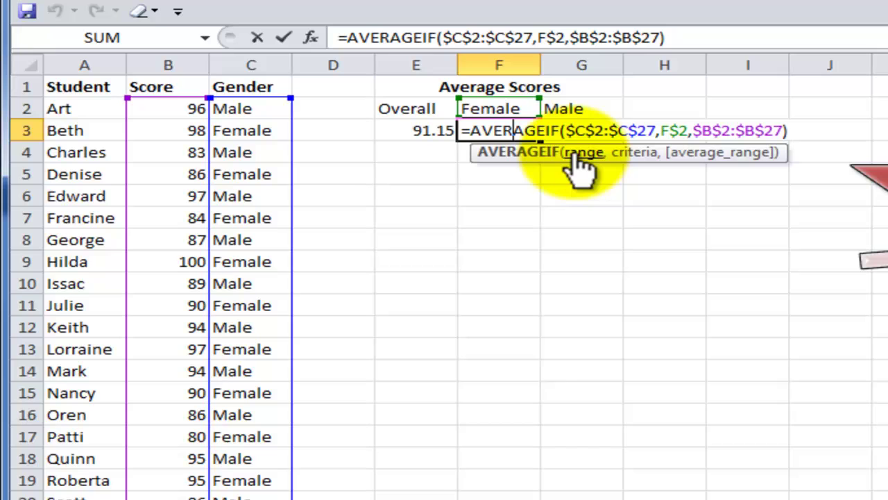
click(601, 157)
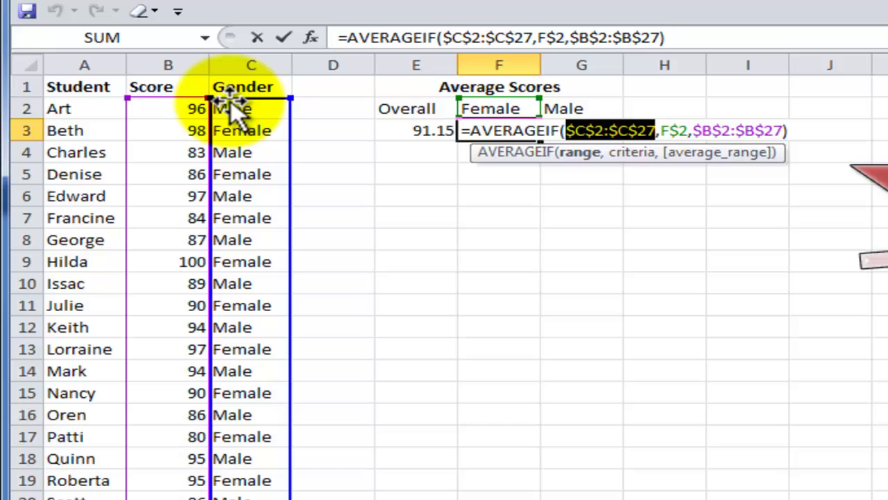
click(629, 154)
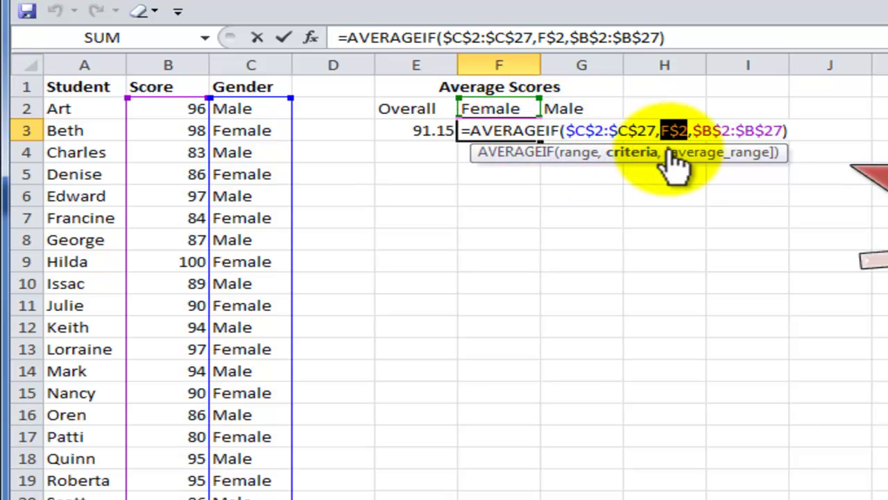
click(715, 154)
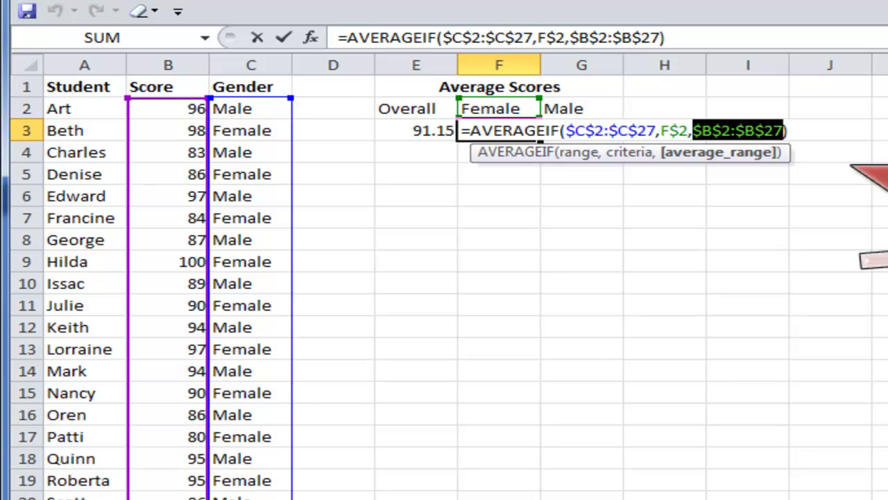
key(ctrl+Return)
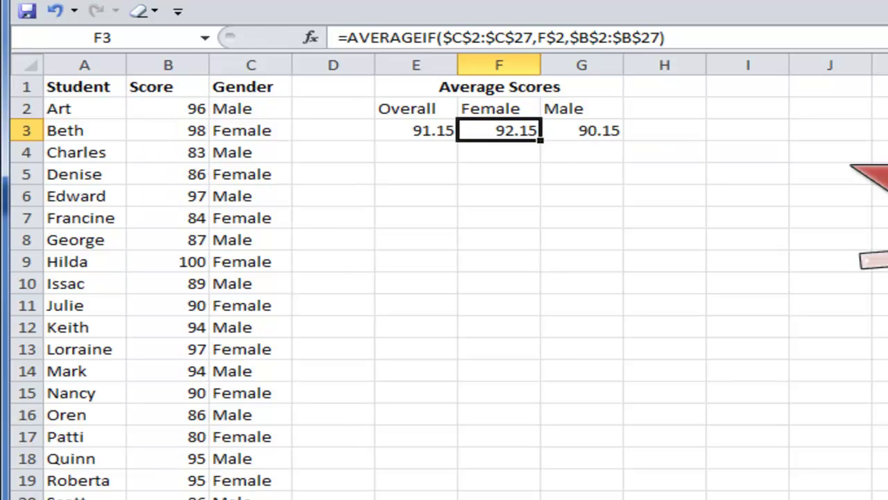
Inspect the Male AVERAGEIF formula, highlighting its gender range, G$2 criterion and score range.
click(597, 129)
double_click(596, 131)
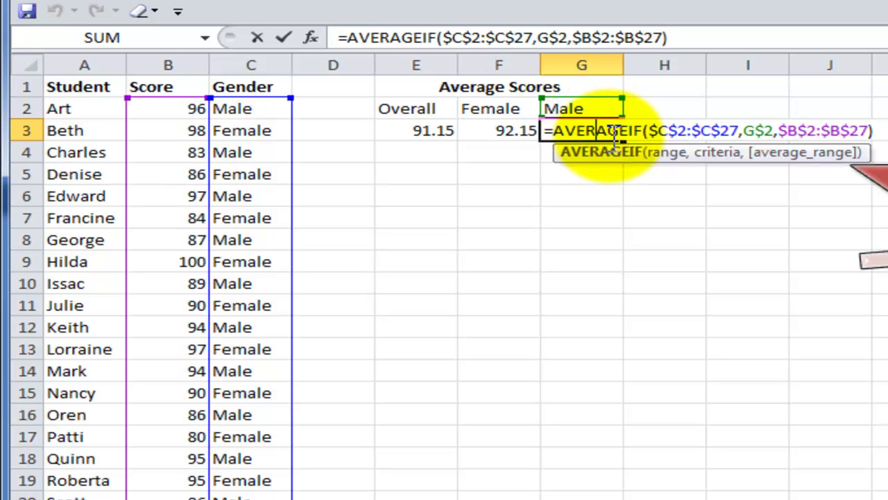
click(664, 154)
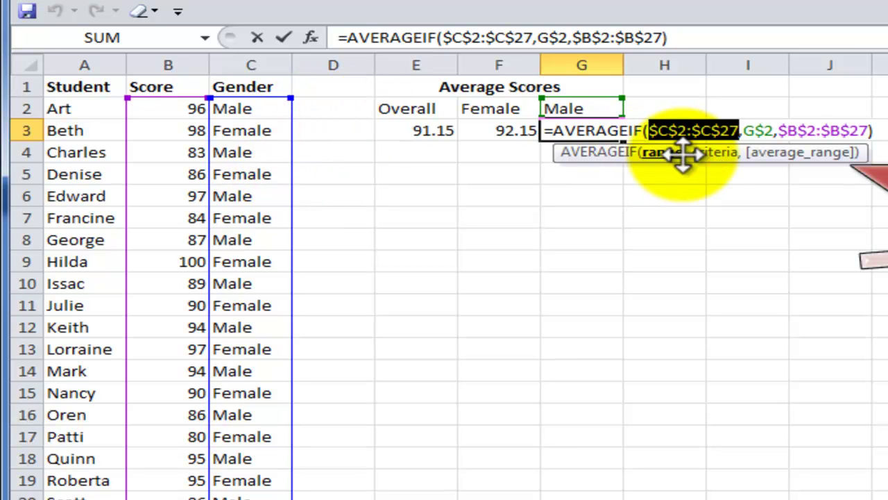
click(708, 154)
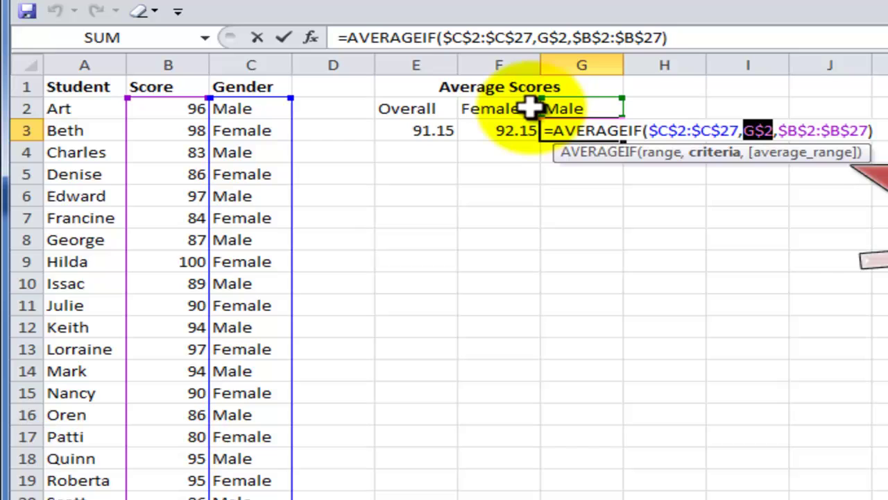
click(781, 155)
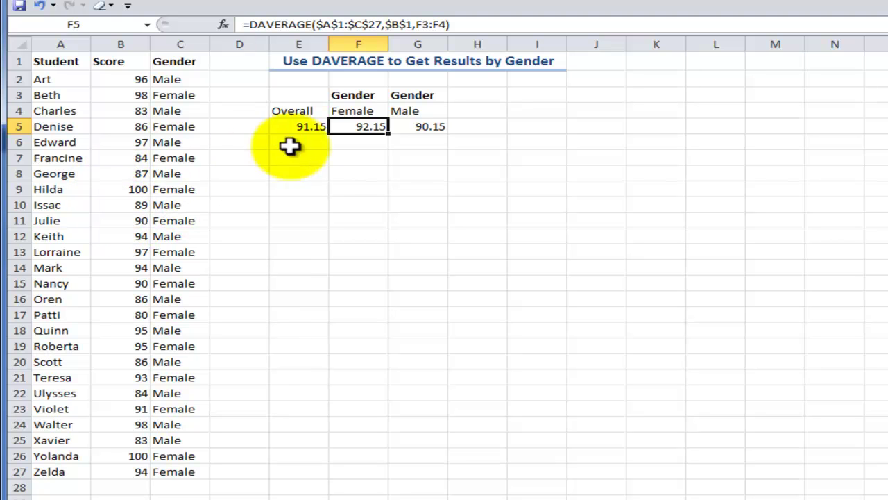
Check that the Overall cell holds =AVERAGE(B2:B27), returning 91.15.
click(306, 125)
key(F2)
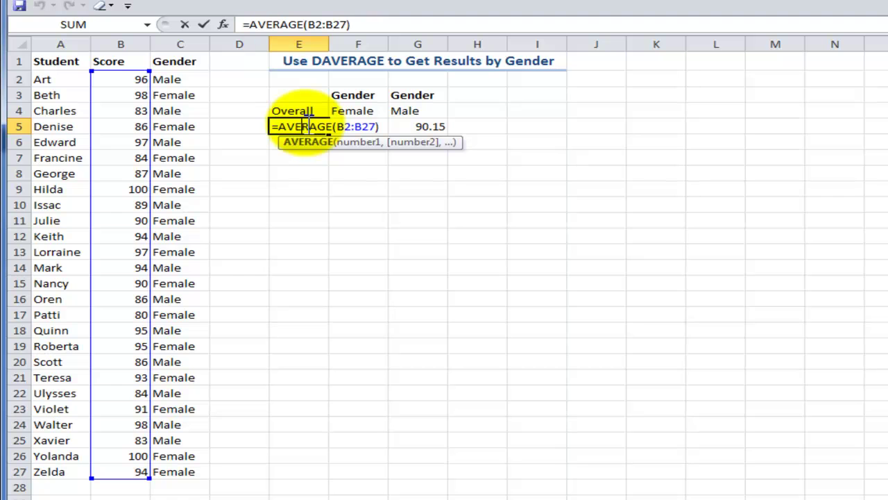
key(Escape)
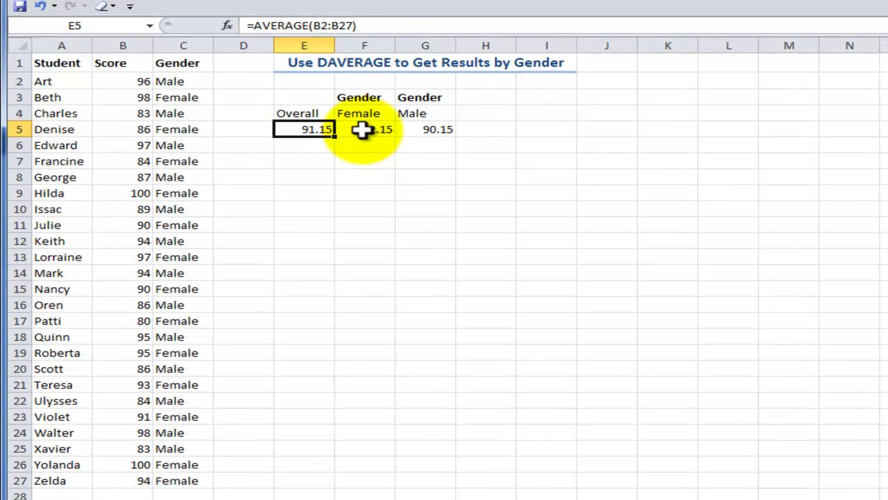
Review the Female DAVERAGE arguments $A$1:$C$27, $B$1 and F3:F4, keeping the 92.15 result.
click(363, 130)
key(F2)
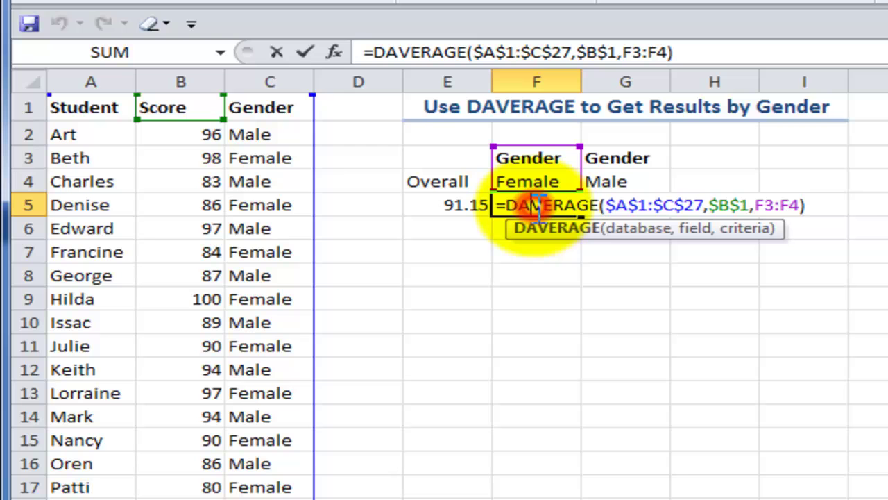
key(Escape)
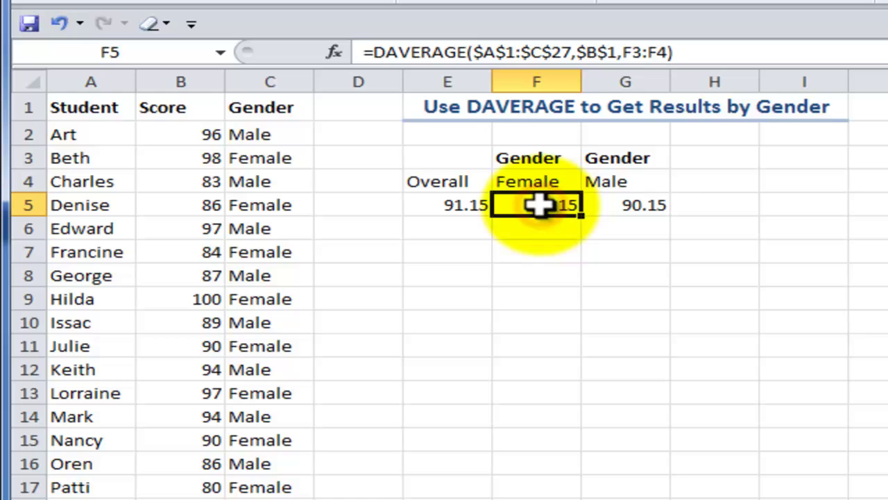
double_click(538, 204)
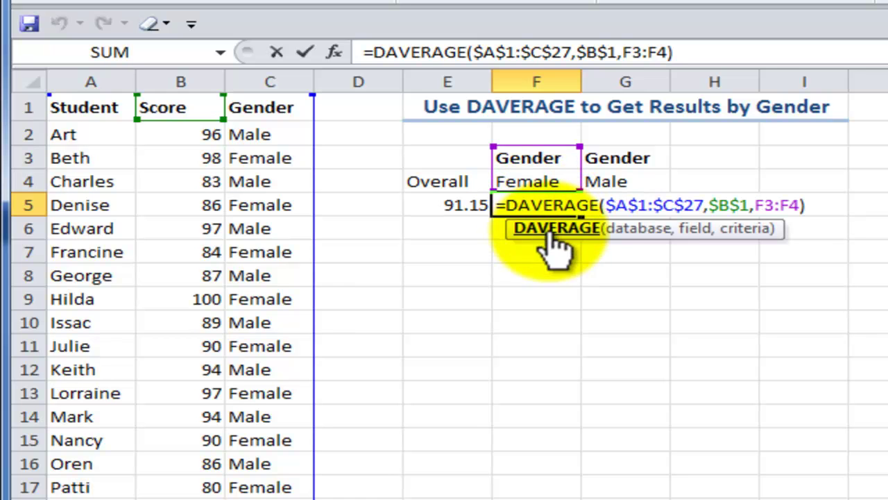
click(614, 228)
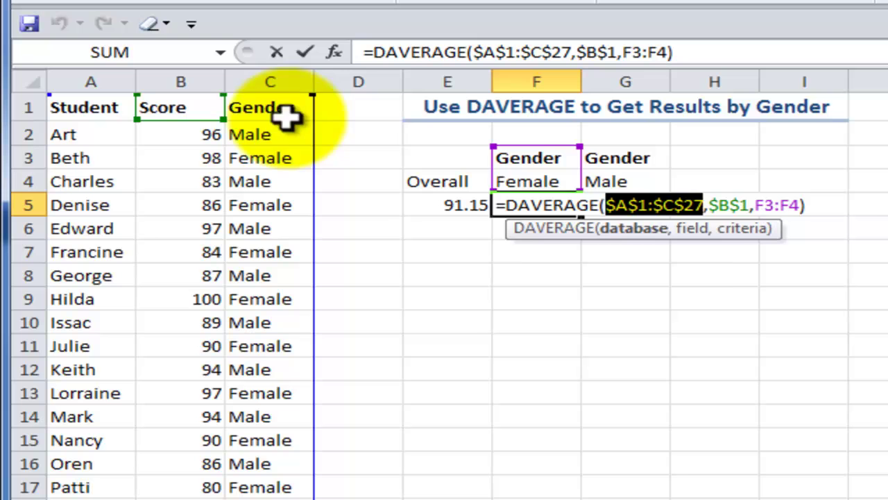
click(692, 229)
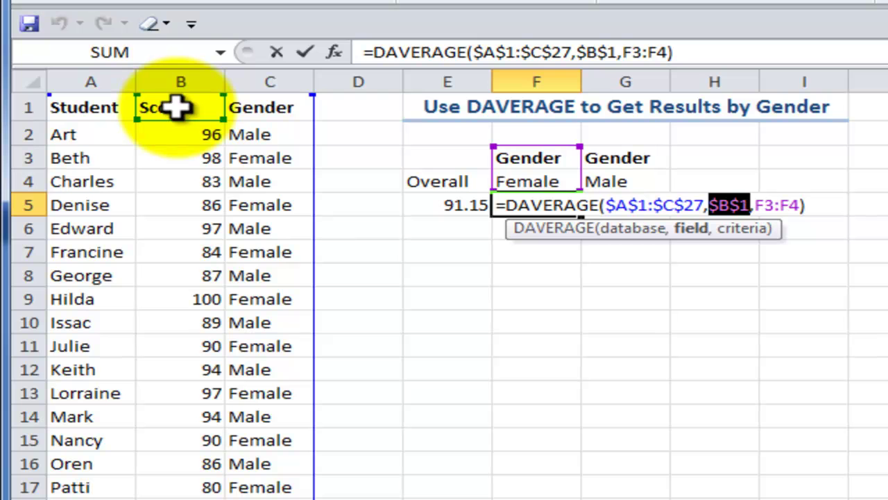
click(739, 229)
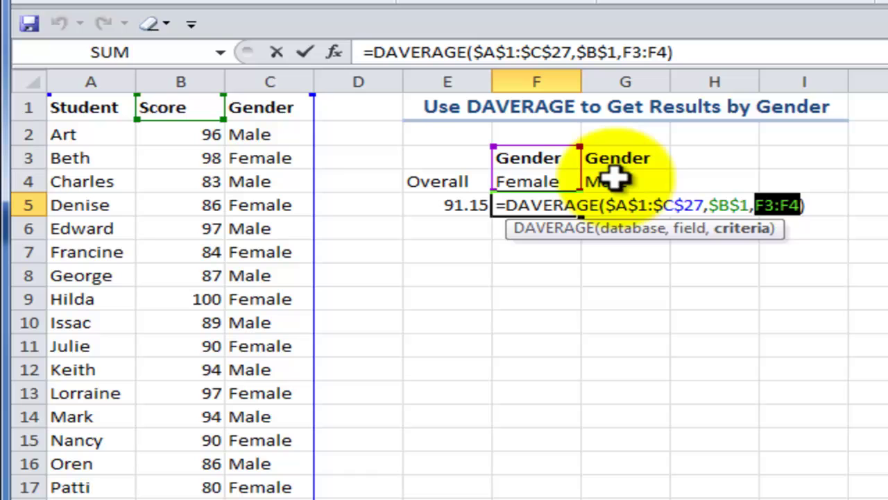
key(ctrl+Return)
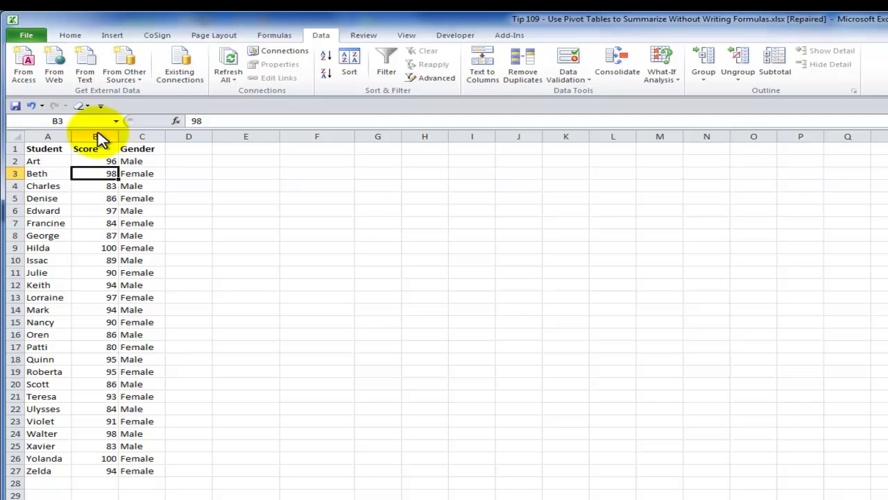
Insert an empty pivot table from the A1:C27 score data at cell E2 on this sheet.
click(113, 39)
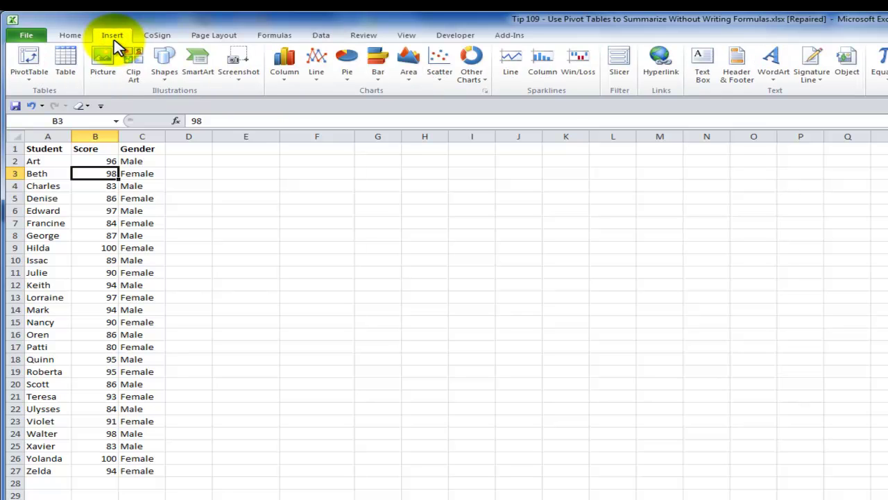
click(28, 60)
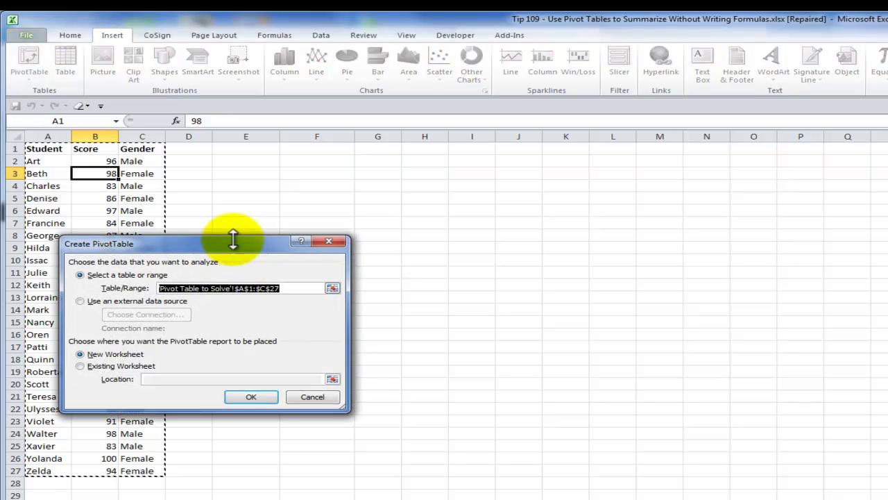
drag(233, 239, 371, 215)
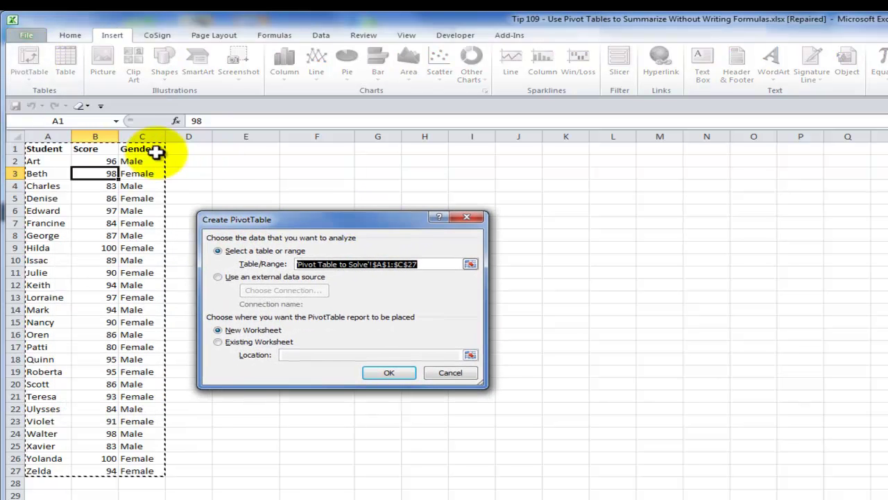
click(221, 341)
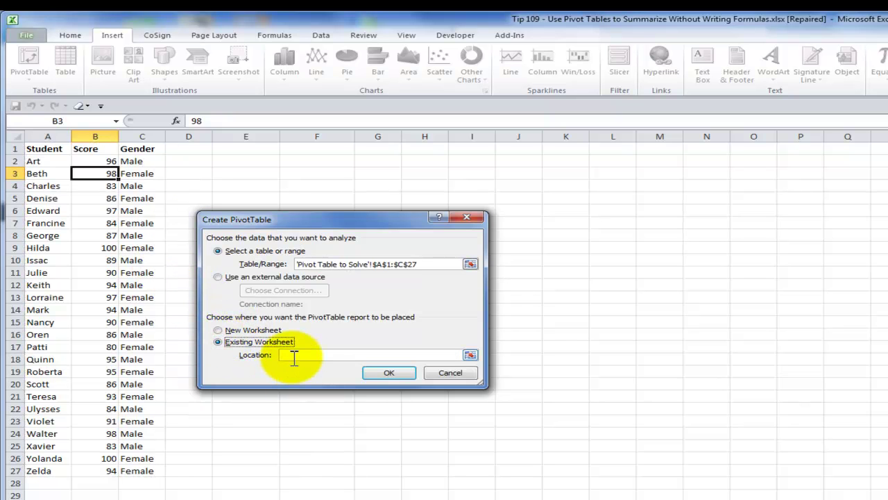
click(247, 162)
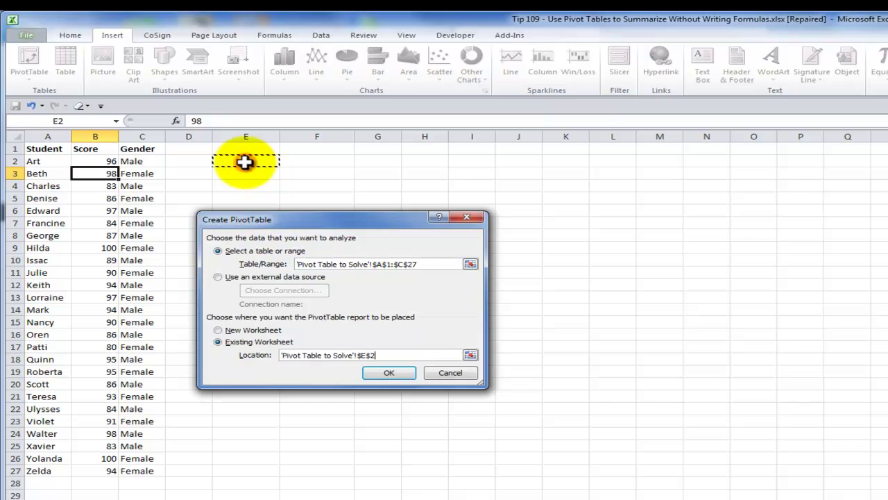
click(389, 372)
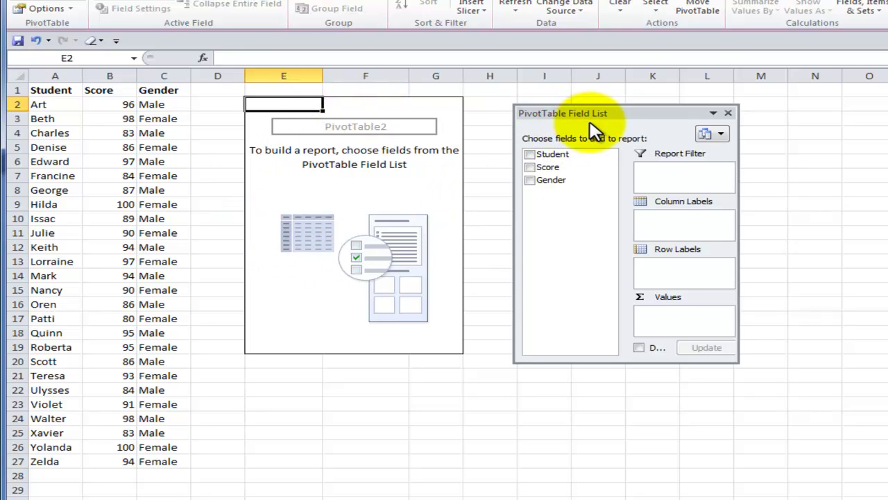
Add Gender as row labels and Score as summed values, then select the Female total (1198).
click(530, 181)
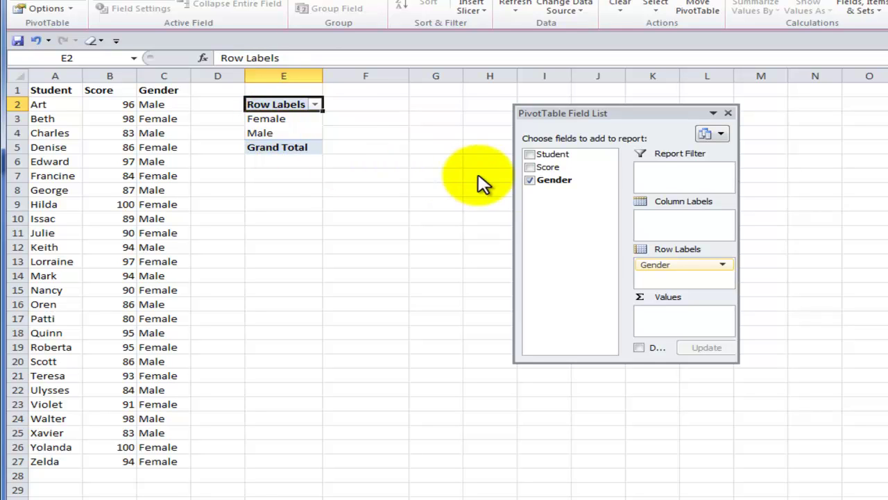
click(530, 168)
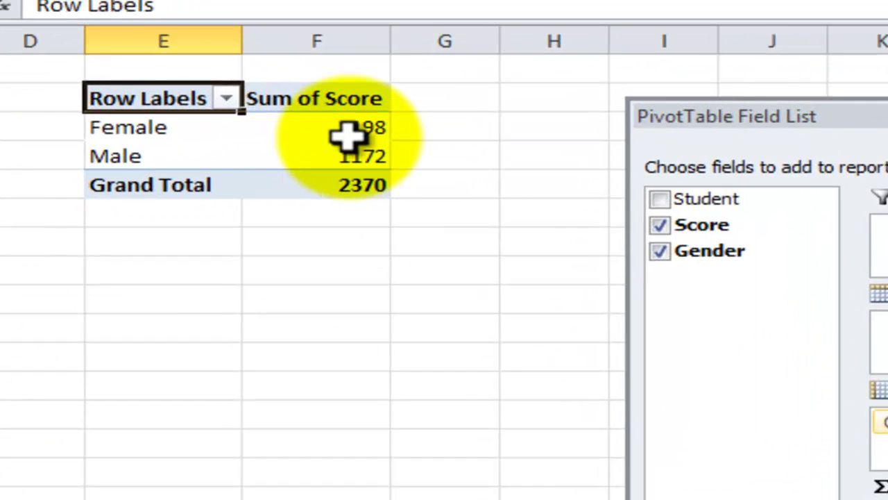
click(350, 126)
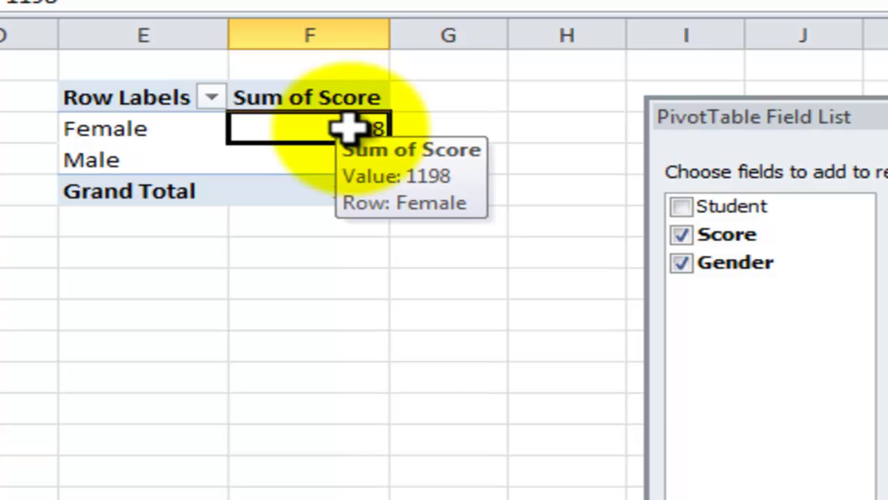
right_click(350, 129)
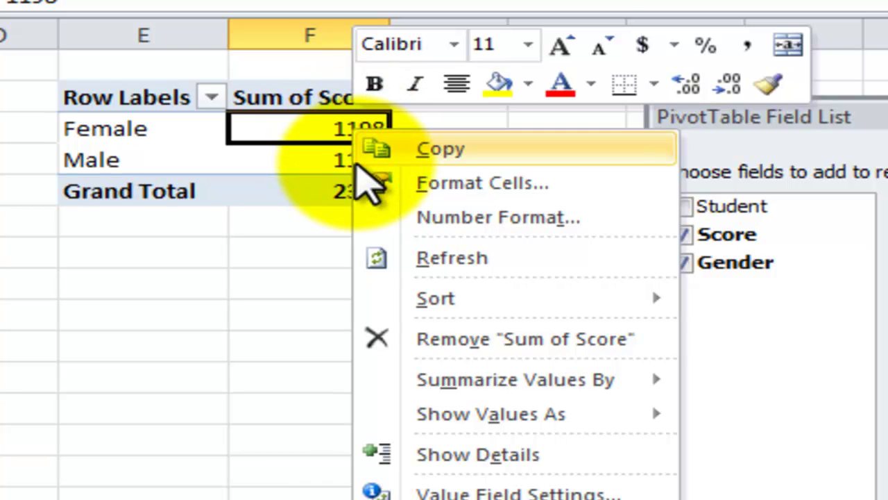
mouse_move(511, 389)
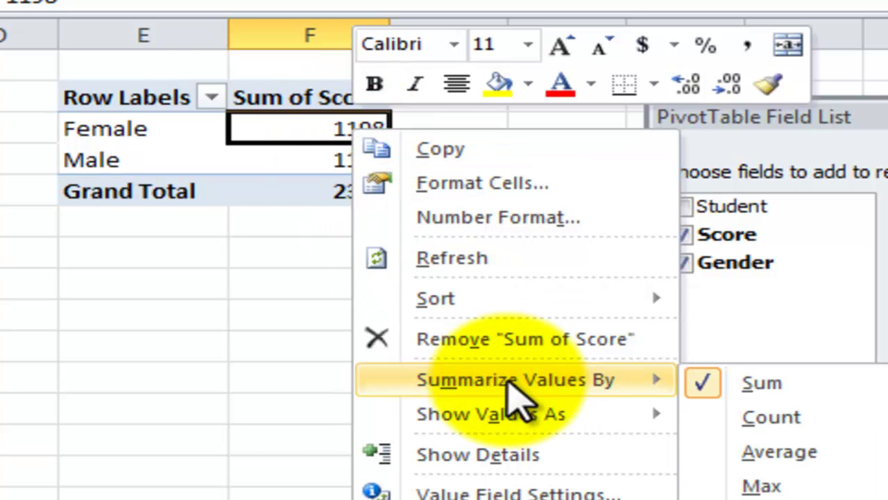
click(806, 452)
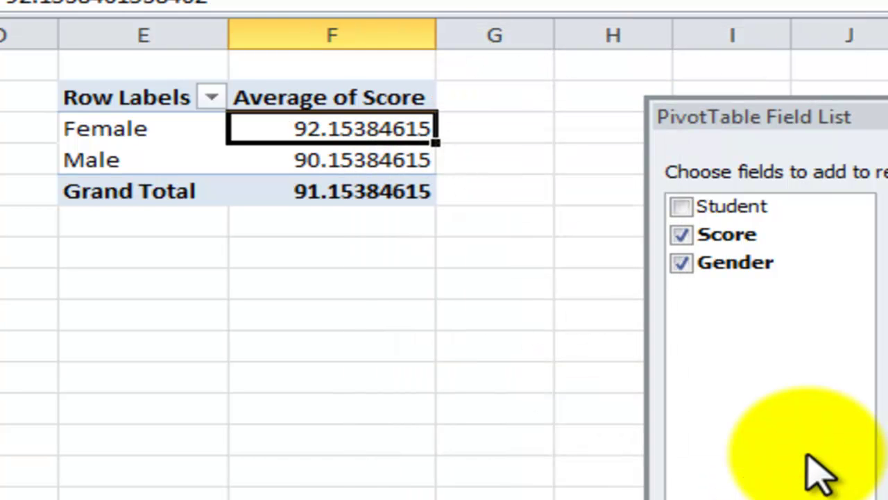
mouse_move(327, 192)
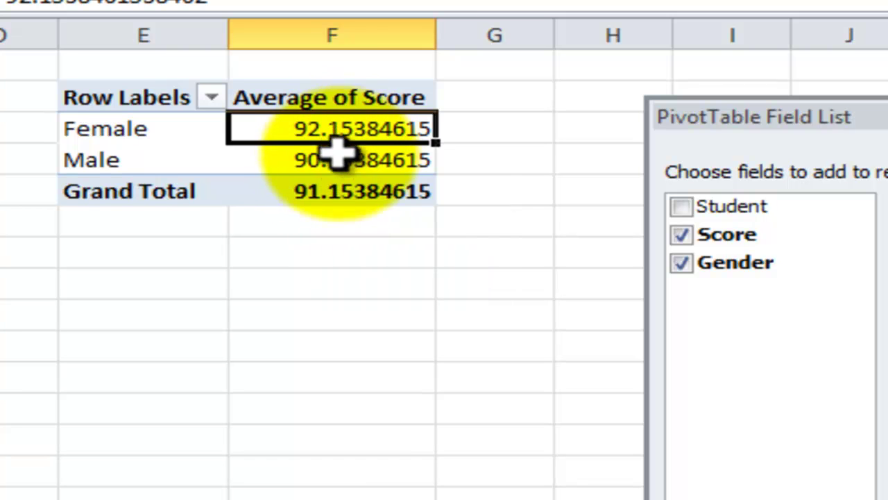
mouse_move(332, 167)
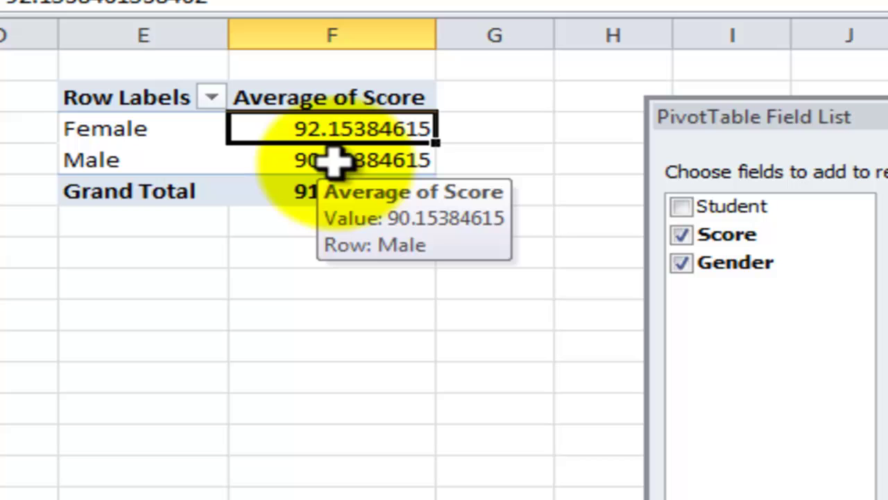
mouse_move(325, 131)
mouse_down()
mouse_move(321, 164)
mouse_move(329, 134)
mouse_up()
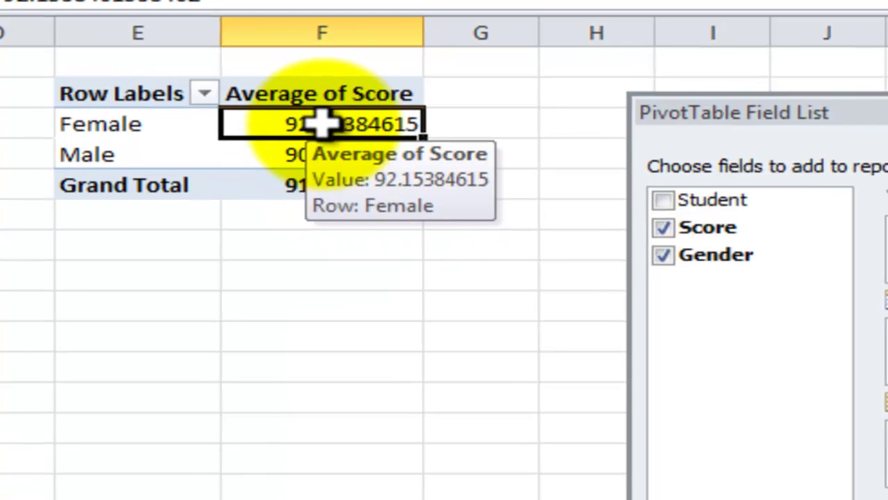
Rename the pivot value field to 'Average Scores' with a two-decimal Number format, then view open browser windows.
right_click(321, 124)
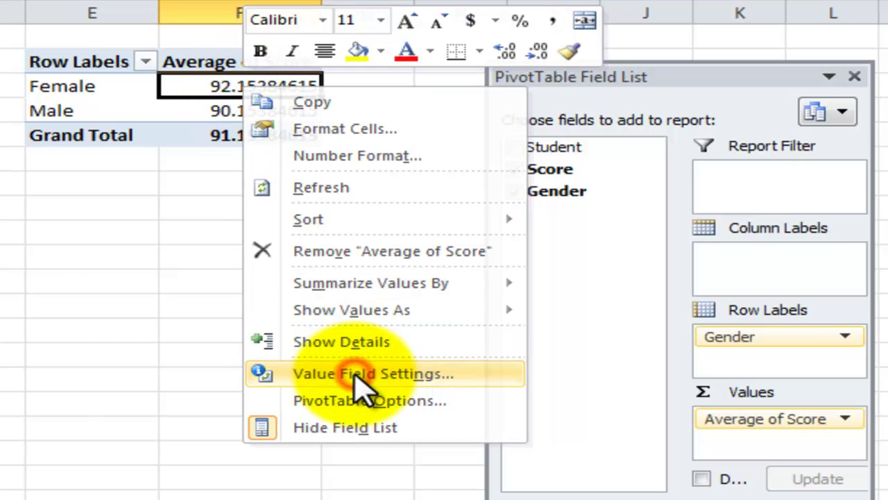
click(355, 375)
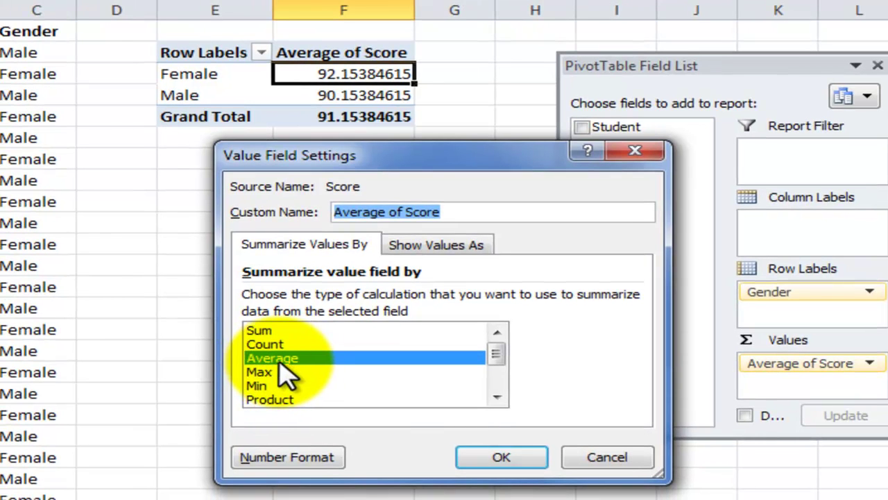
click(306, 460)
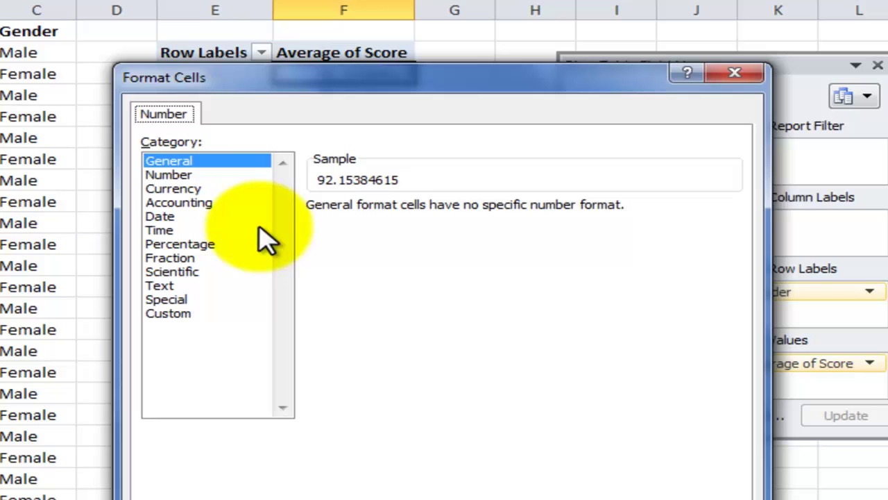
click(195, 174)
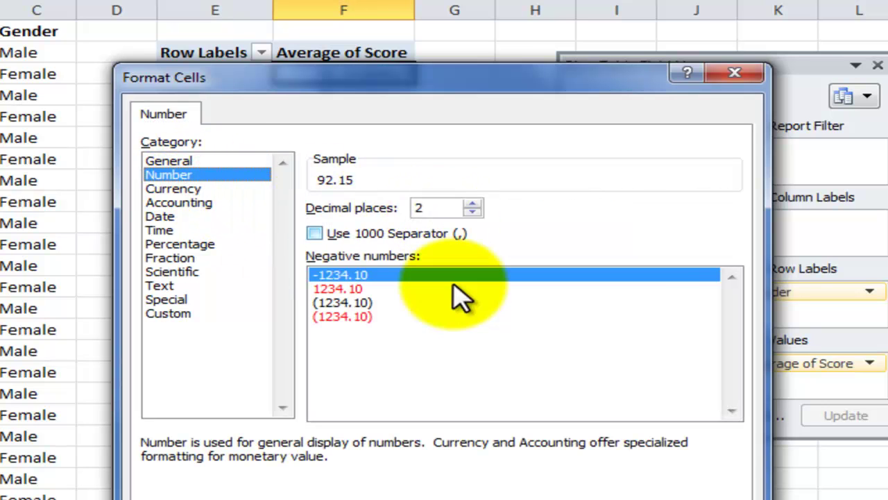
click(596, 494)
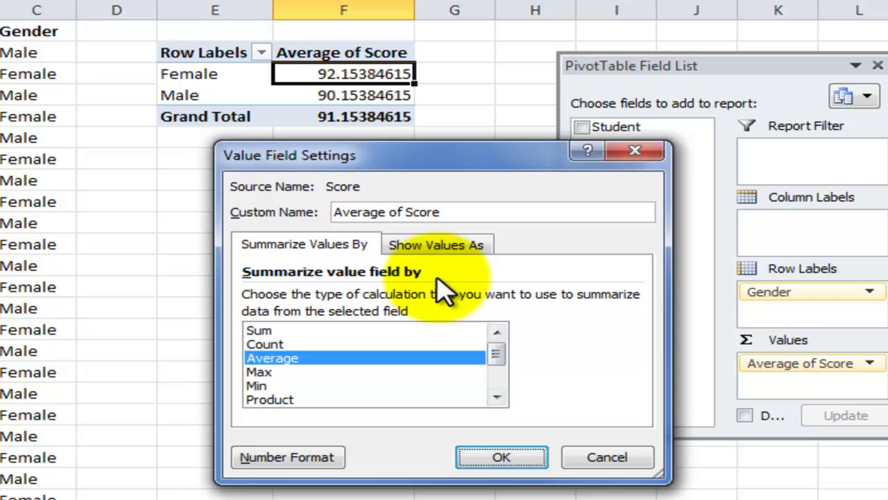
double_click(398, 211)
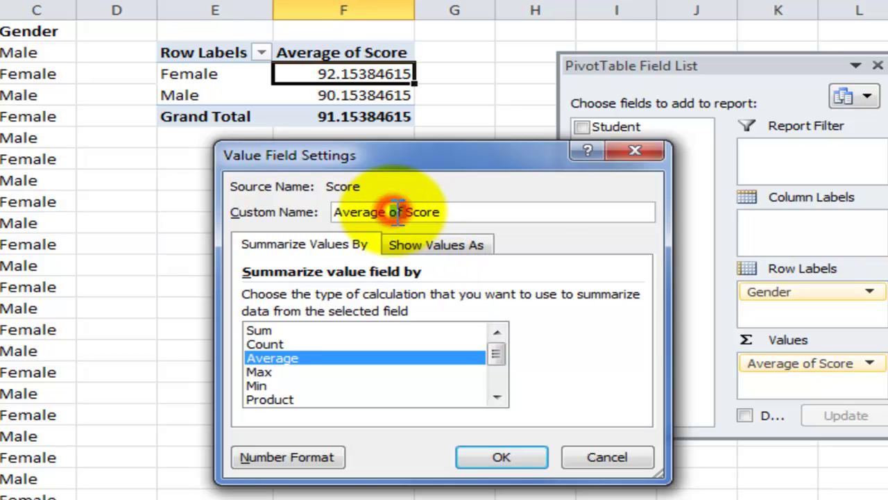
key(Delete)
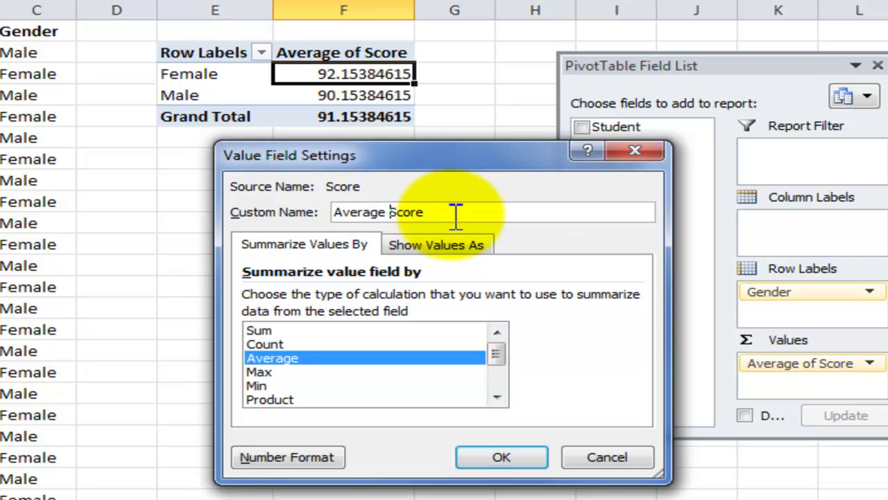
text(s)
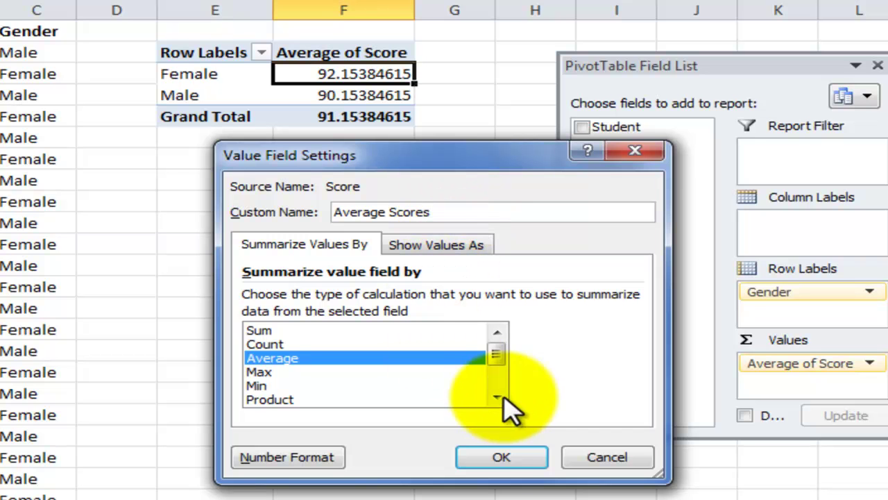
click(490, 455)
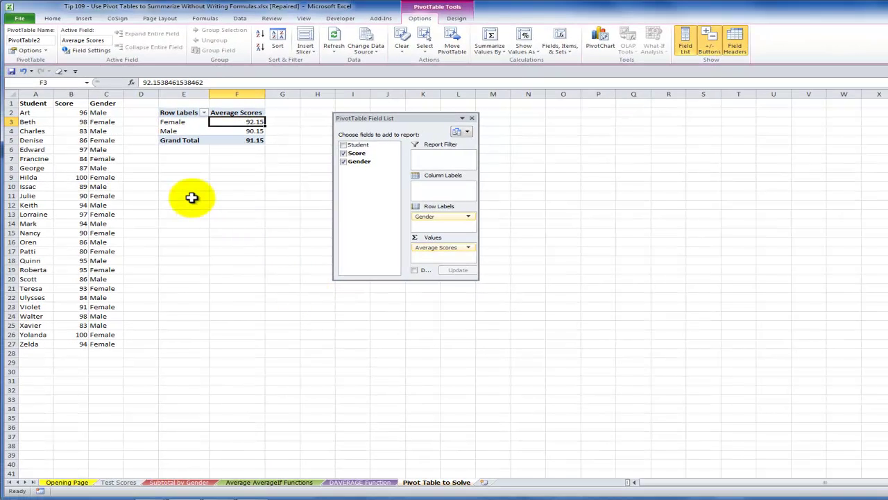
mouse_move(203, 496)
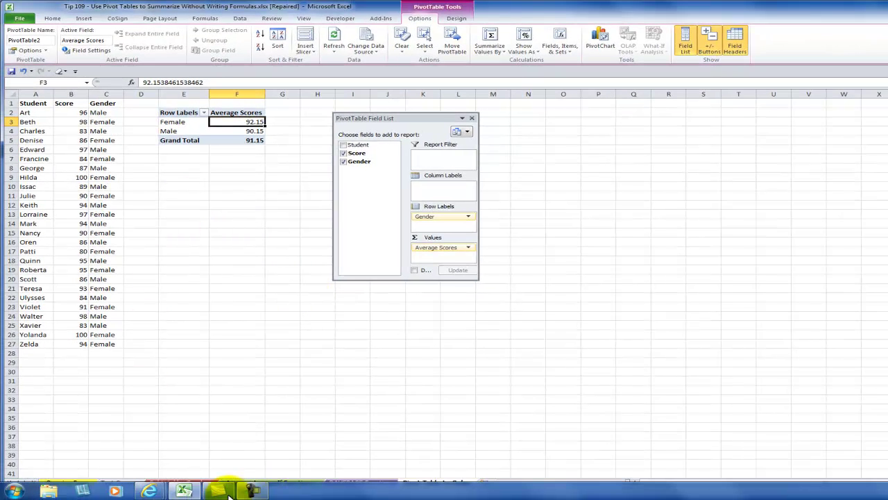
click(150, 490)
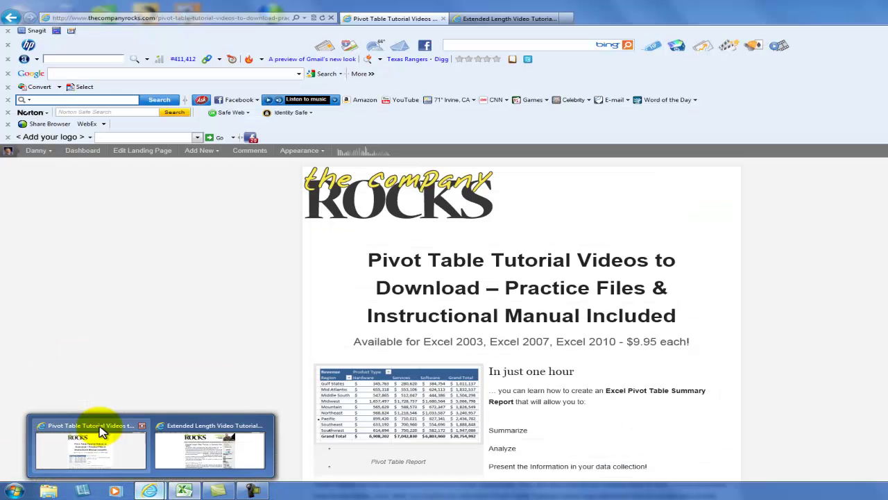
Bring forward the pivot table tutorial page in Internet Explorer and scroll through its offer.
click(100, 450)
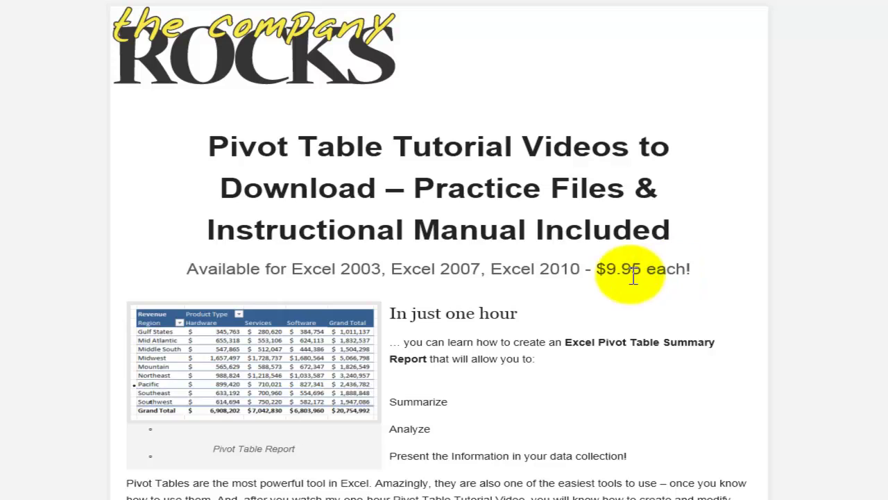
click(358, 268)
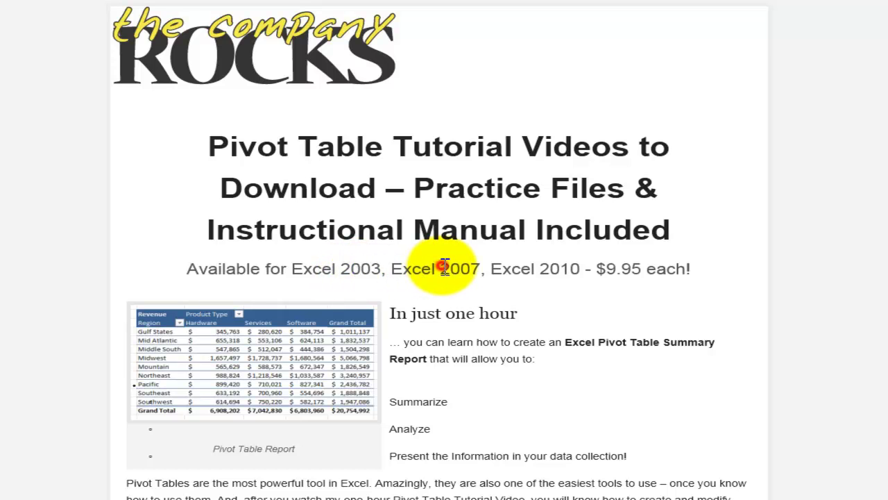
click(554, 269)
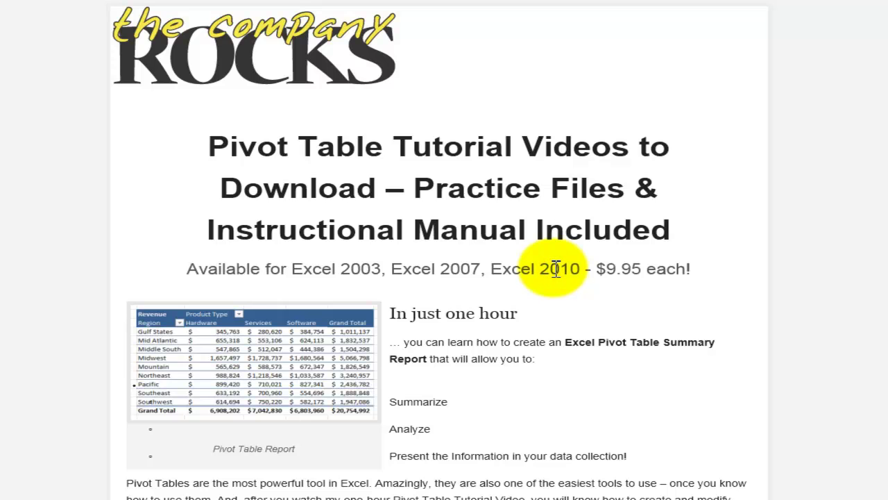
scroll(555, 271, down, 10)
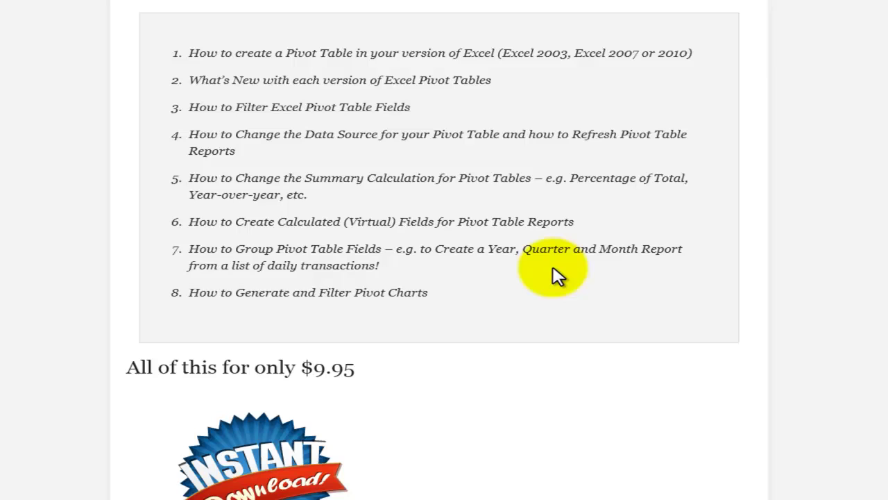
scroll(559, 275, up, 2)
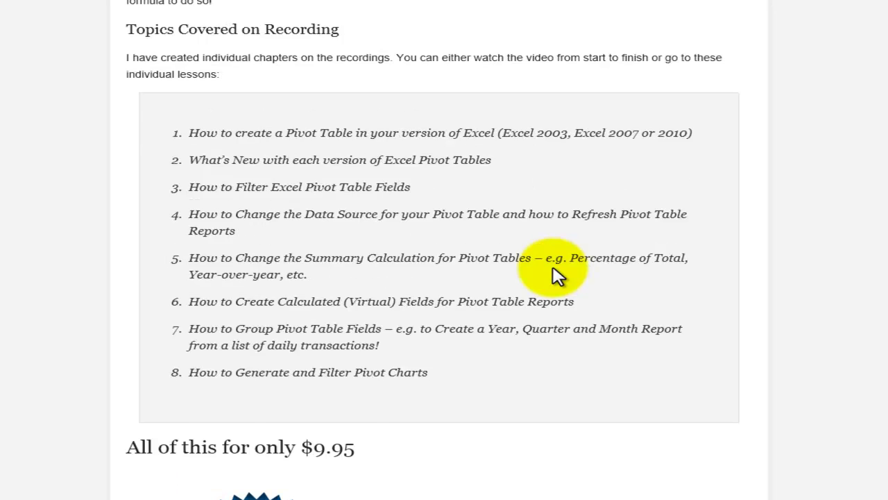
scroll(559, 276, up, 1)
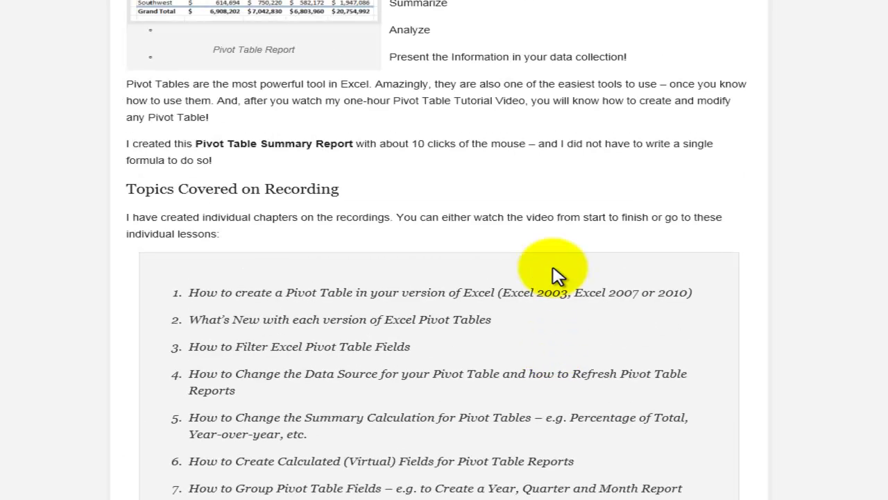
scroll(558, 276, up, 3)
mouse_move(61, 490)
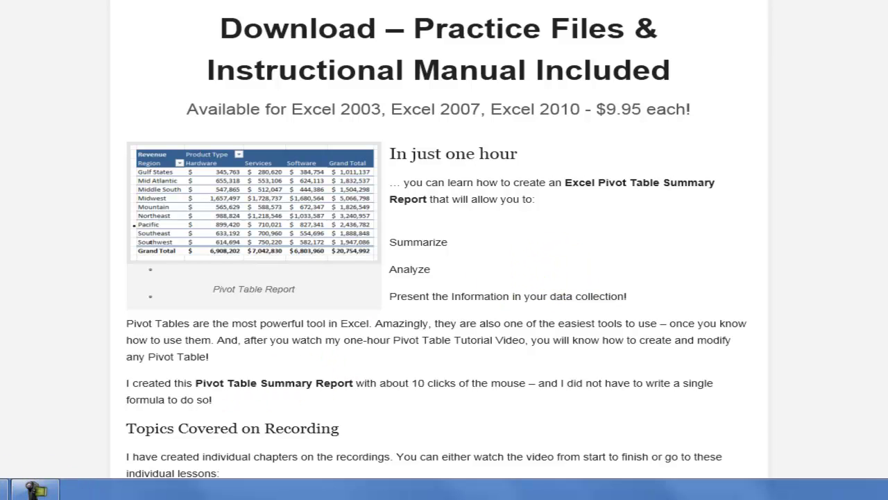
Look over the Extended Length WebEx tutorials page, then return to Excel's Opening Page sheet.
mouse_move(11, 490)
click(27, 434)
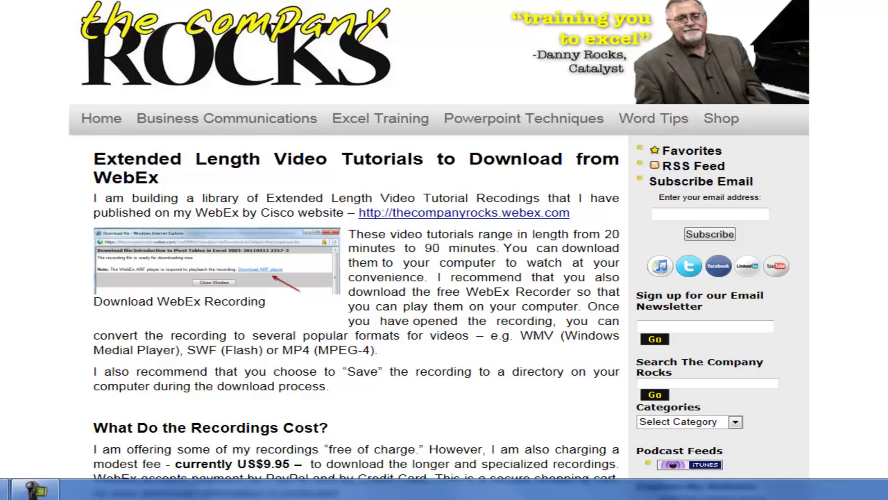
scroll(458, 288, down, 10)
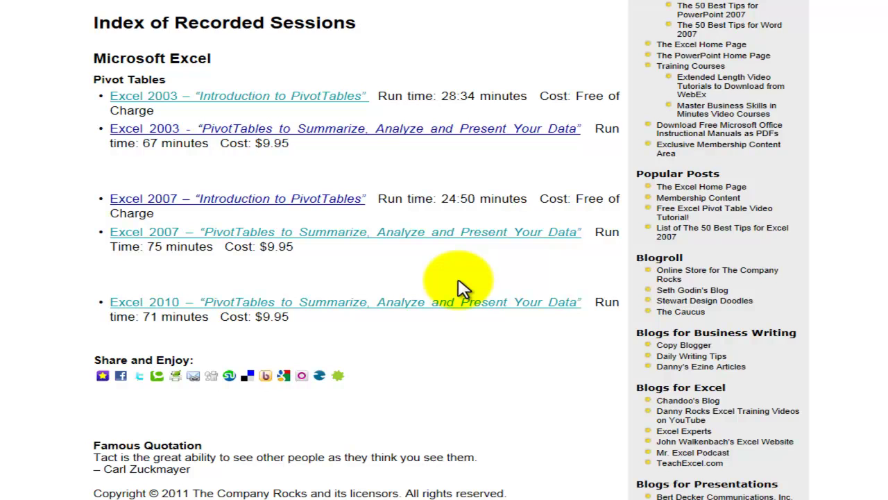
scroll(464, 288, up, 10)
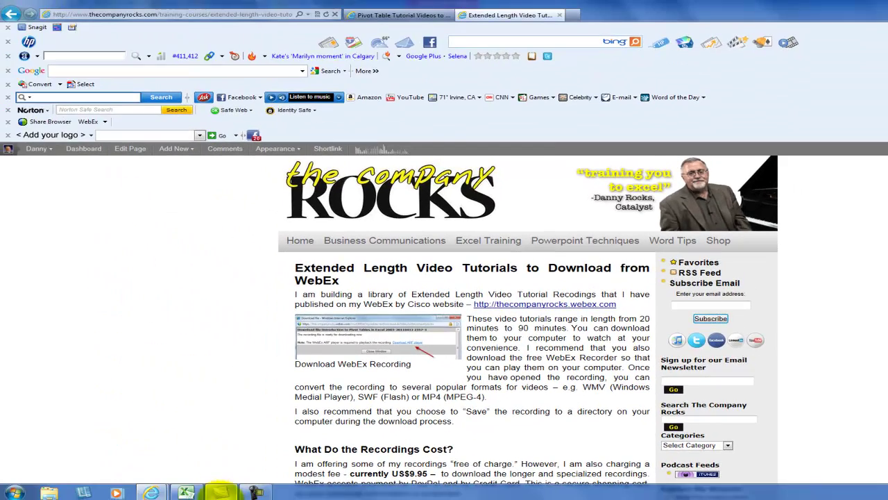
click(186, 491)
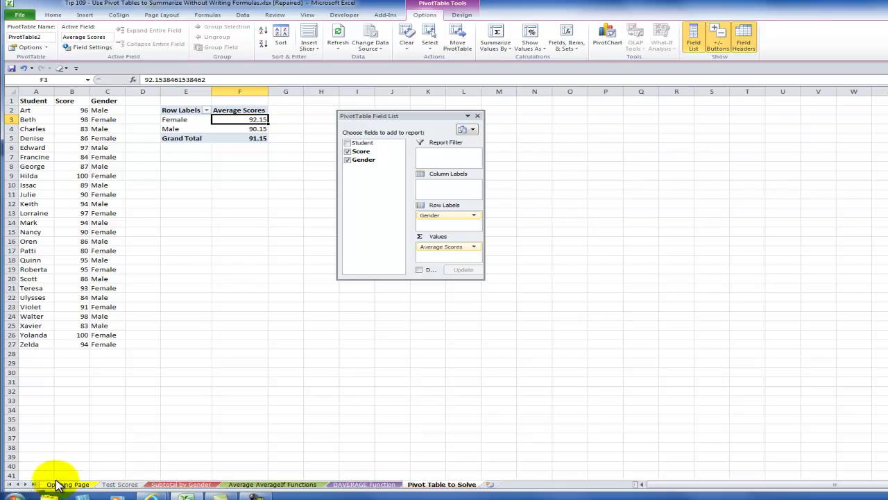
click(60, 484)
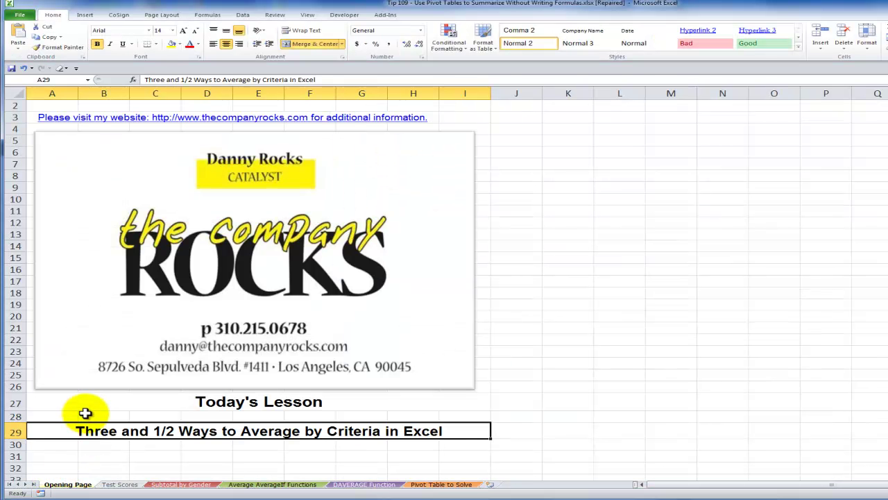